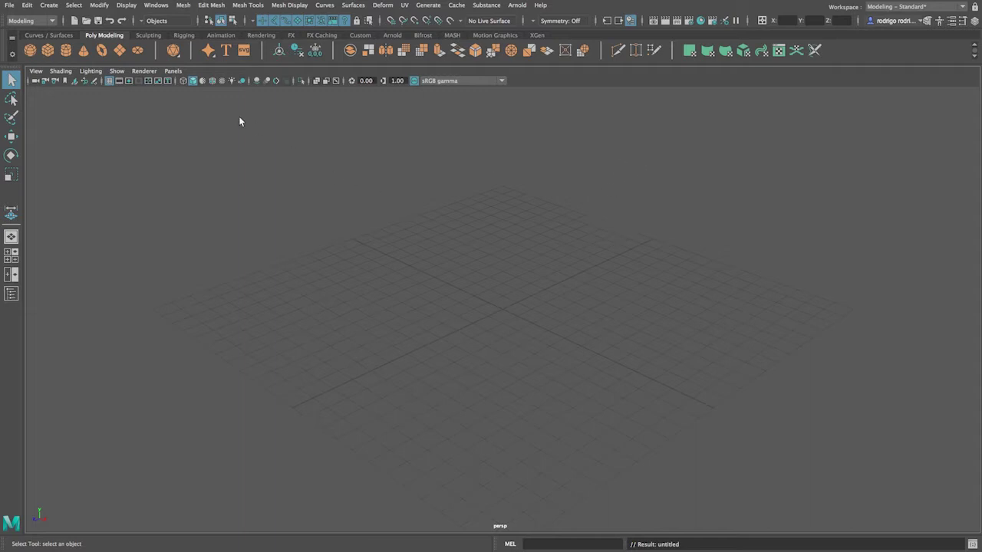
Review the available file, edit, create, modify and display commands, including the keys, transformation and object display options.
click(9, 5)
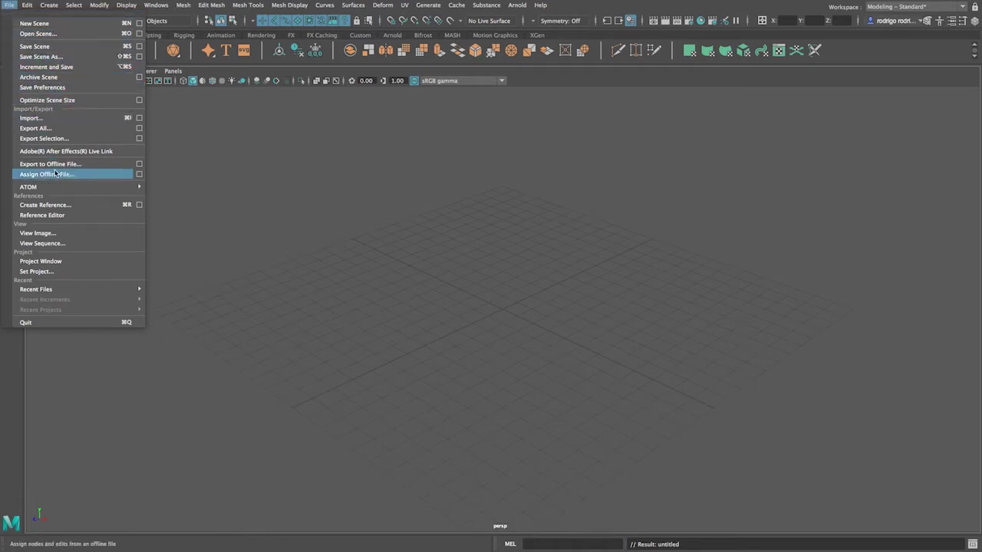
mouse_move(33, 10)
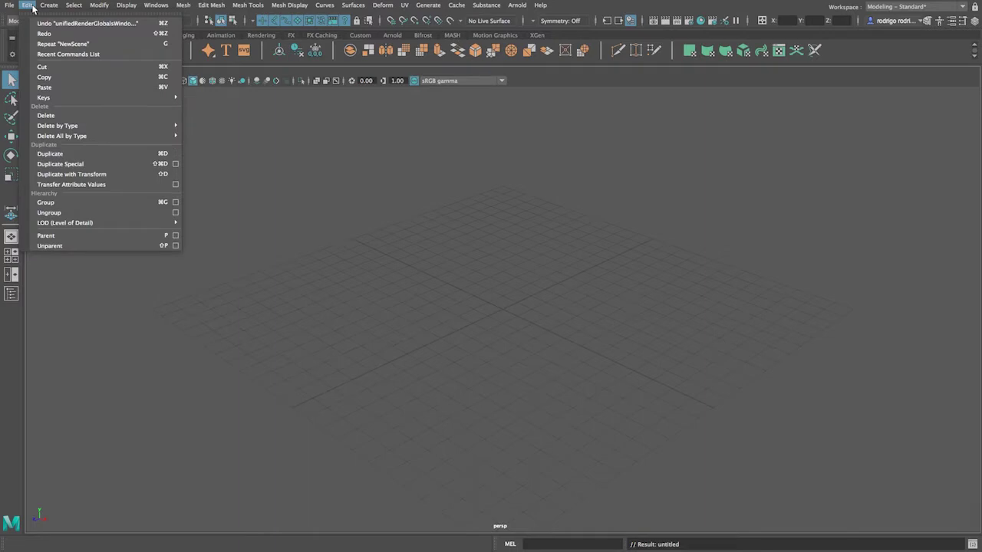
mouse_move(73, 99)
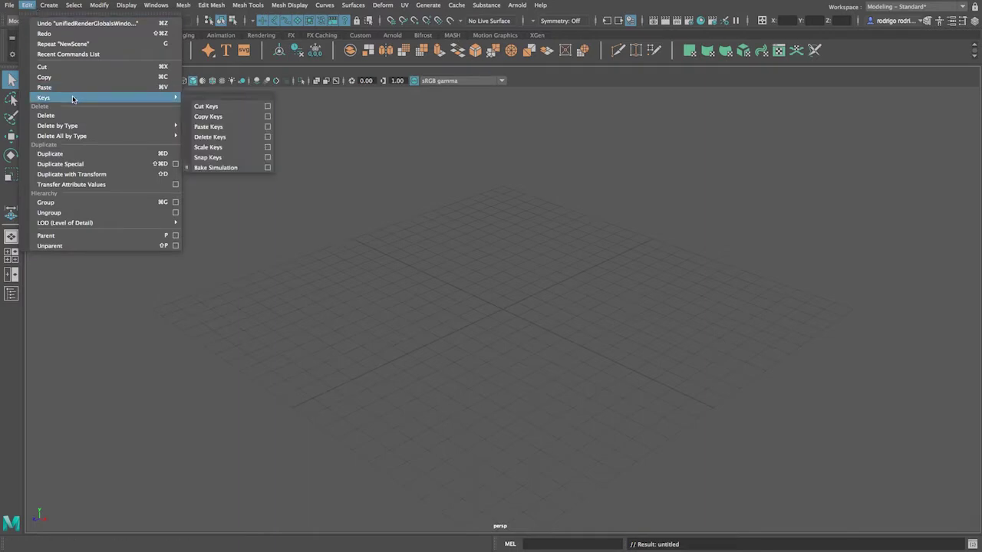
mouse_move(73, 140)
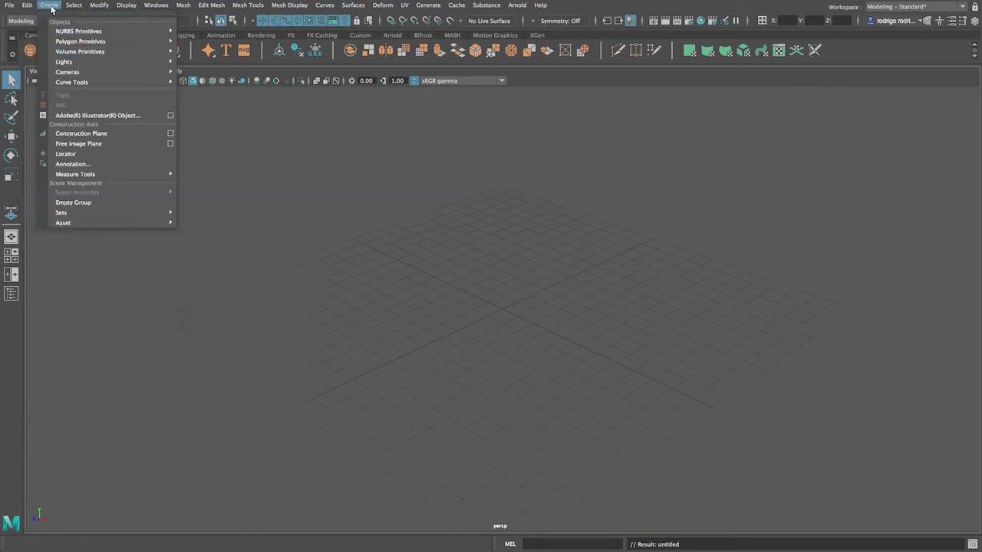
mouse_move(68, 32)
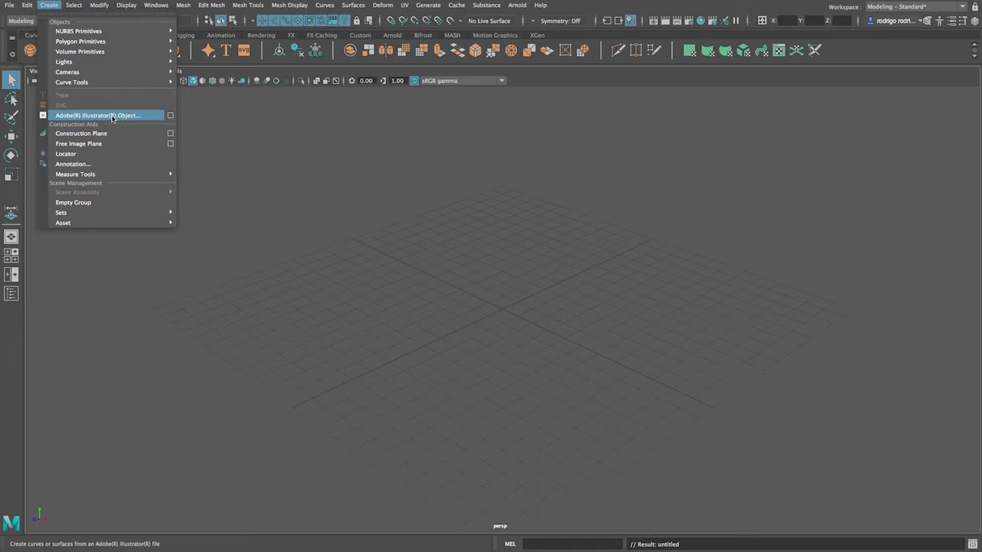
mouse_move(110, 181)
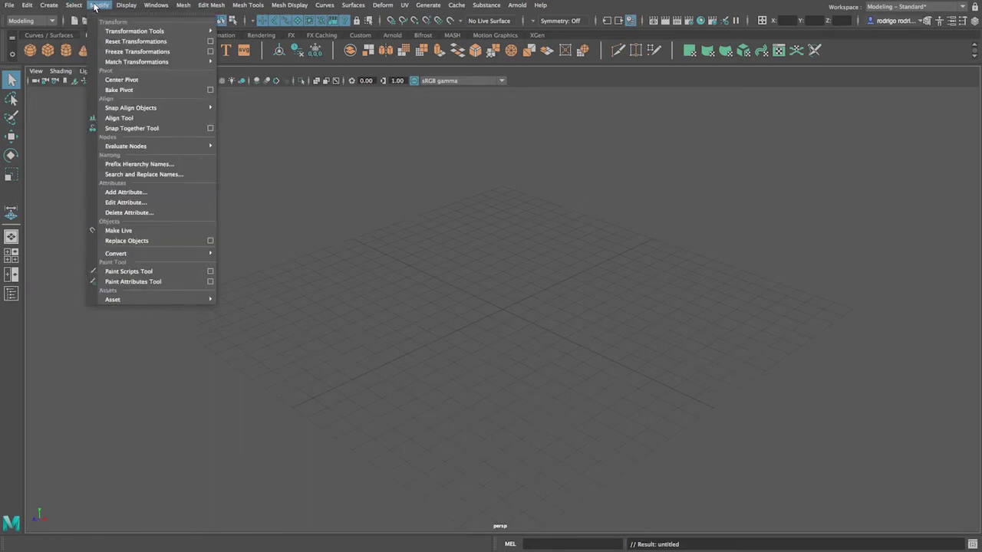
mouse_move(128, 30)
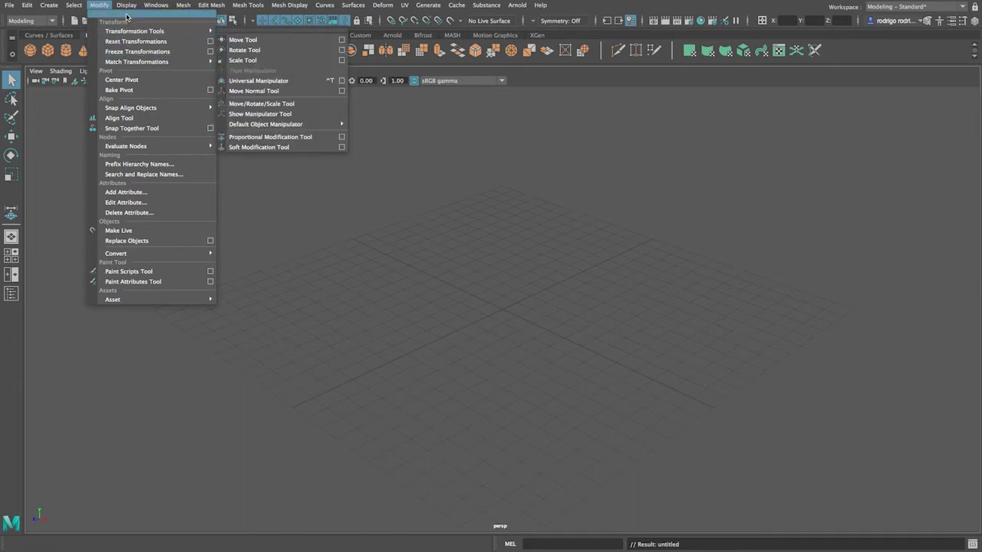
mouse_move(129, 7)
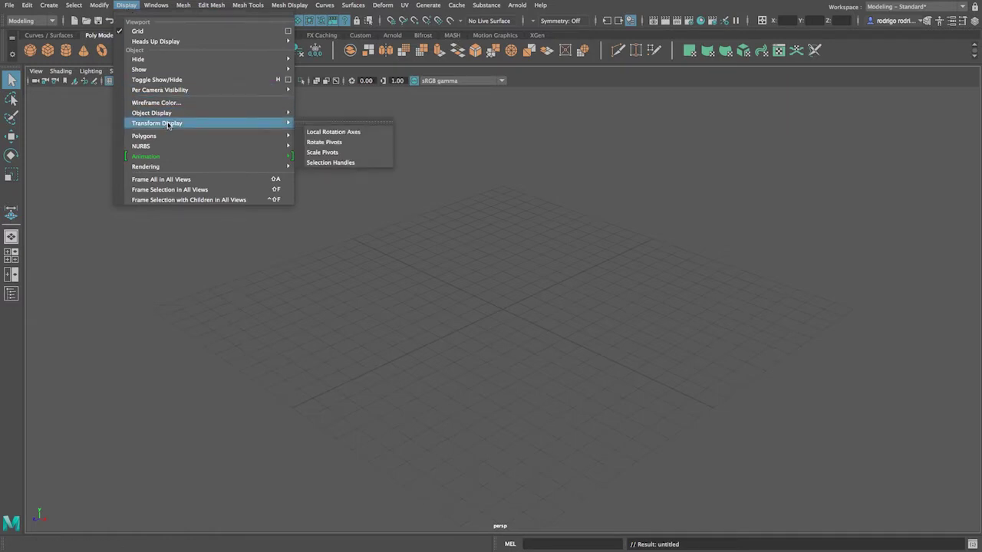
mouse_move(169, 115)
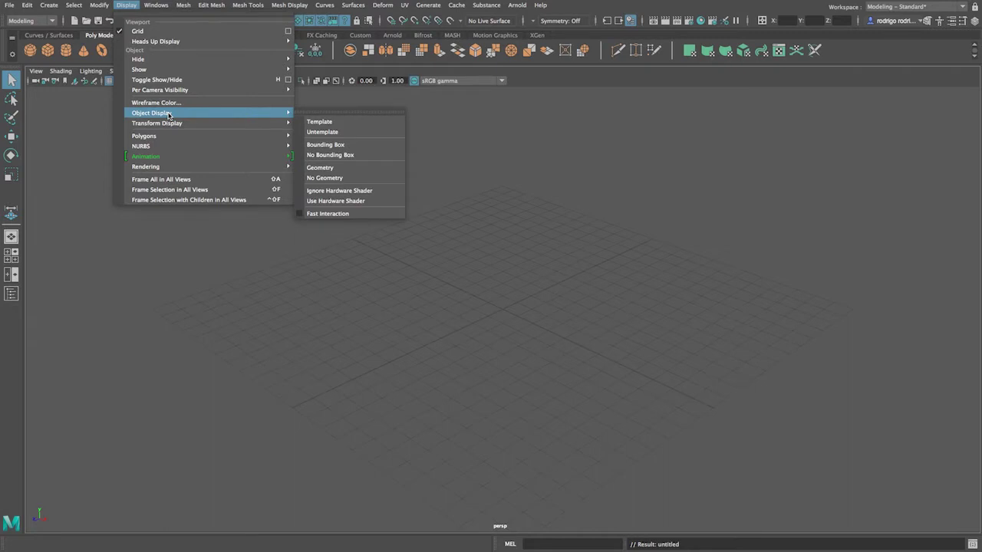
In the general application preferences, set the linear working unit to centimeter.
mouse_move(162, 9)
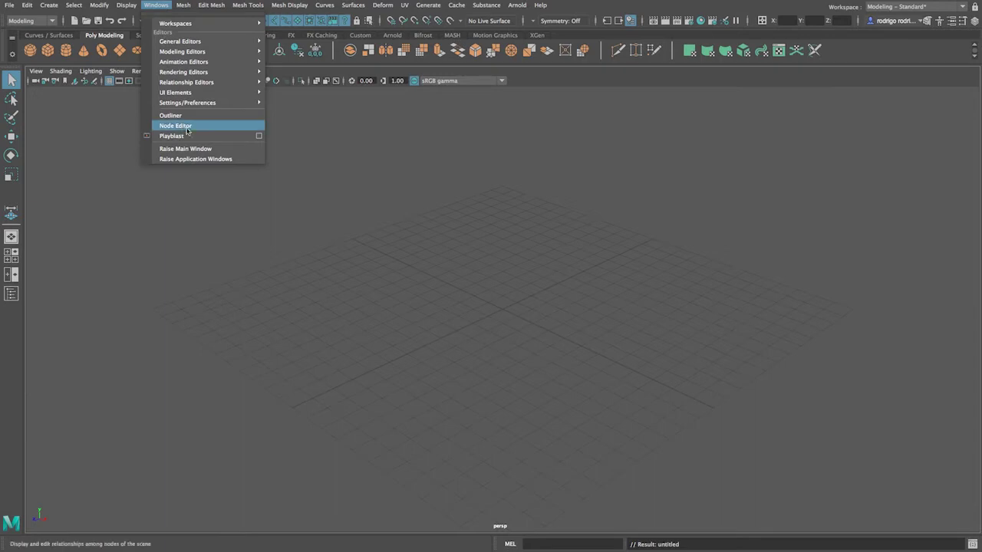
mouse_move(209, 104)
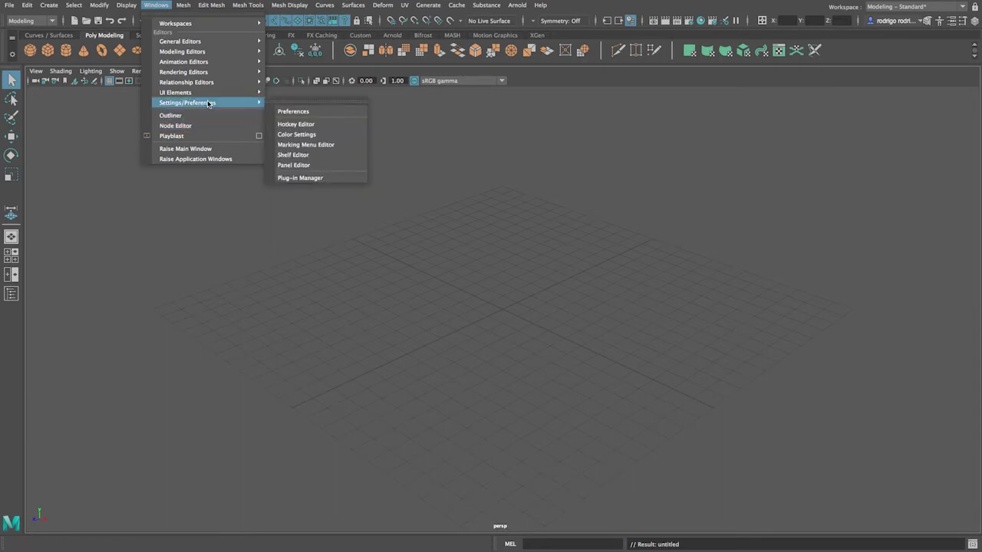
click(299, 112)
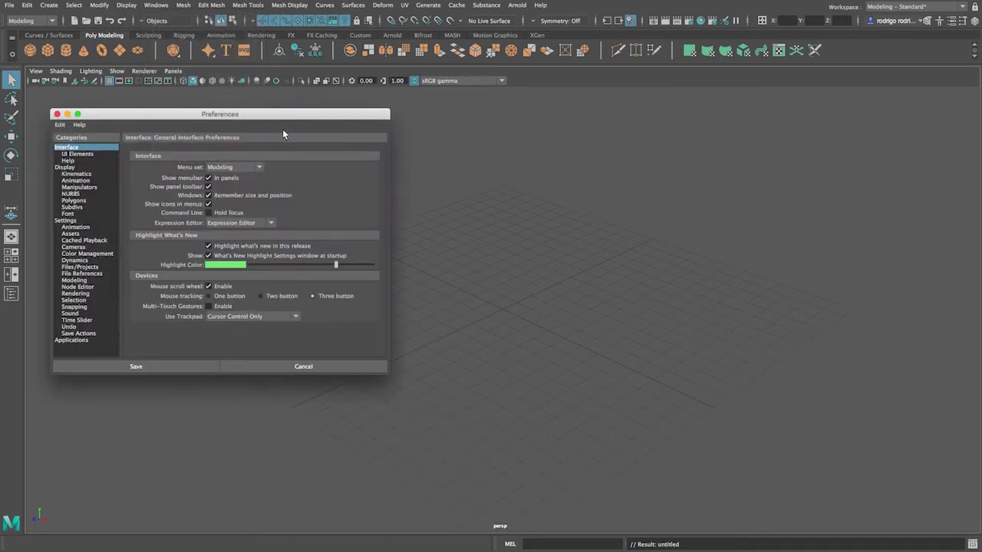
click(66, 221)
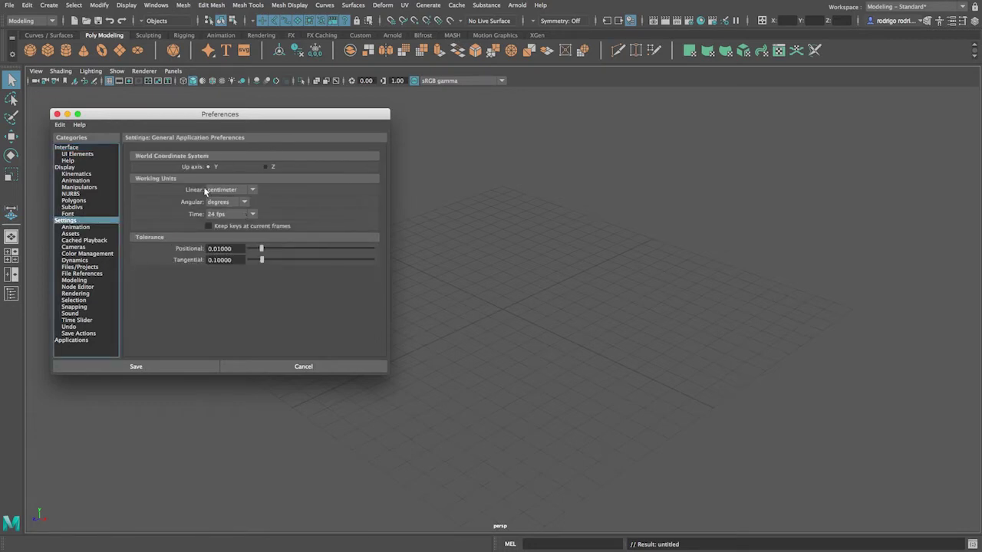
click(253, 189)
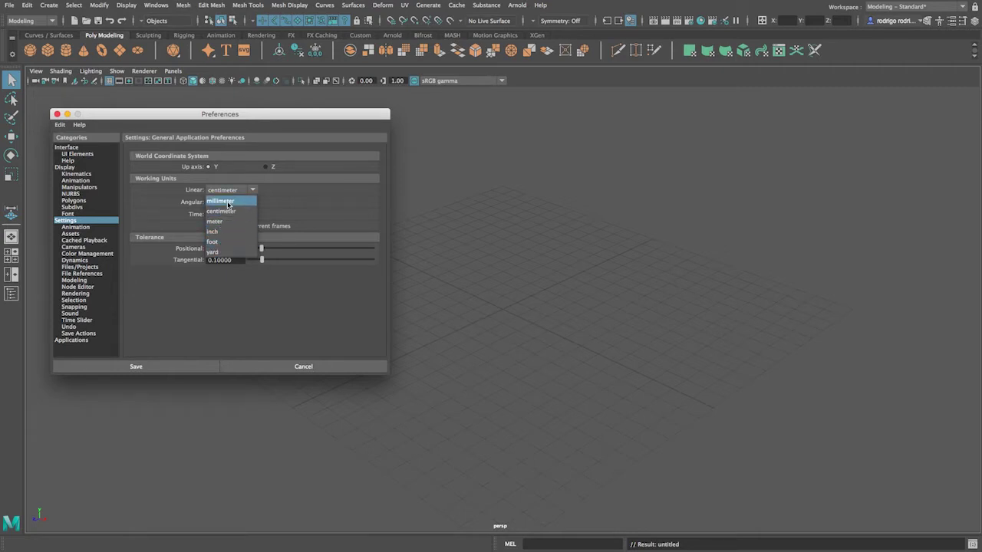
click(226, 211)
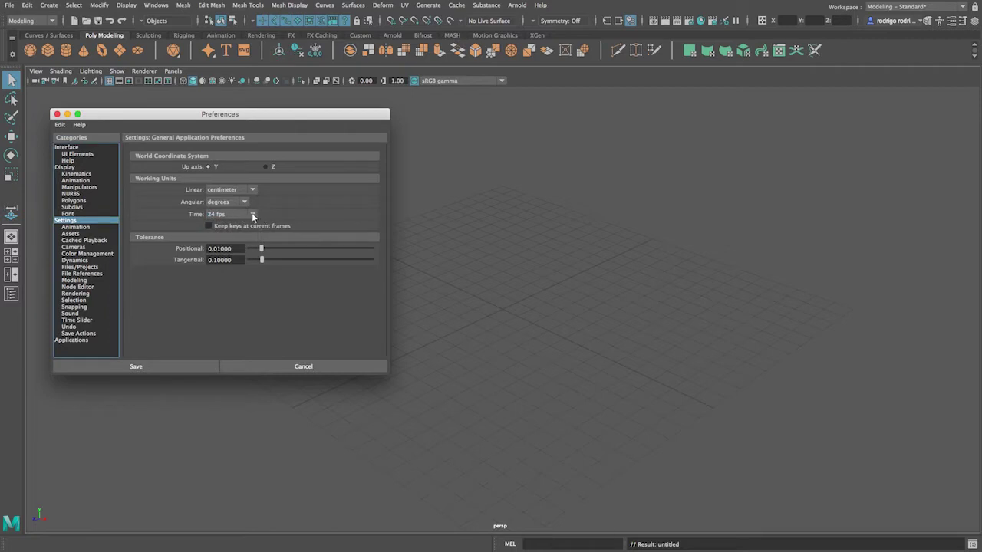
Set the time working unit to 59.94 fps and save the preferences.
click(252, 215)
scroll(252, 246, down, 5)
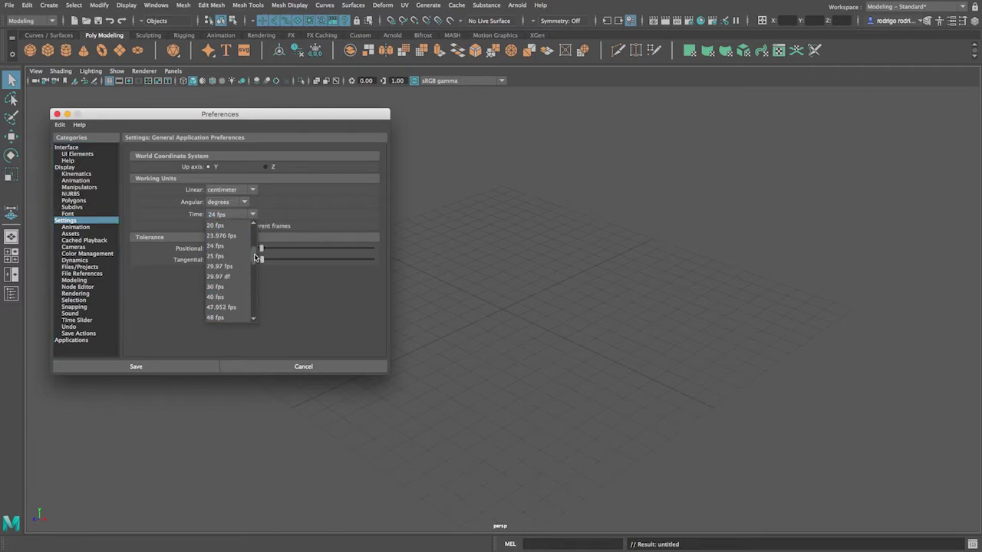
click(218, 298)
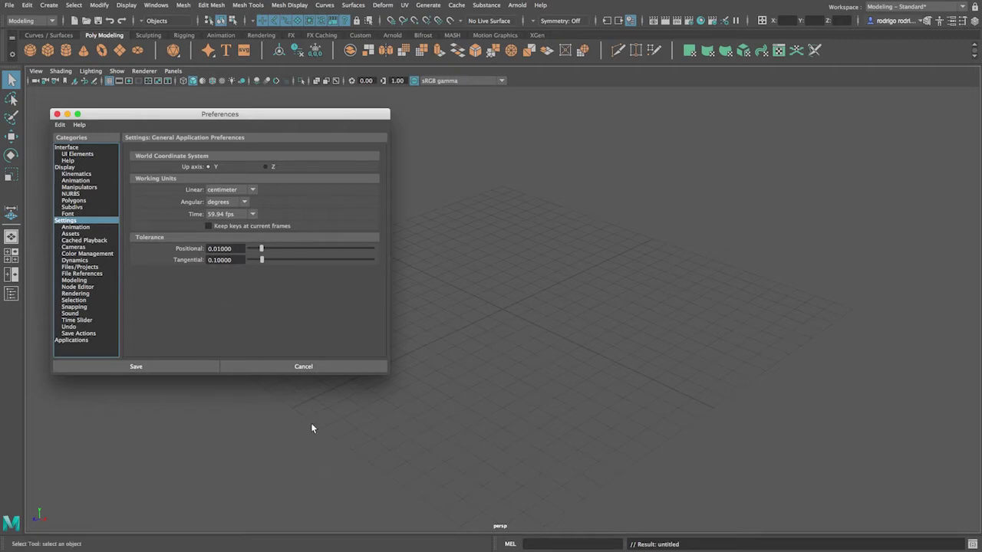
click(154, 367)
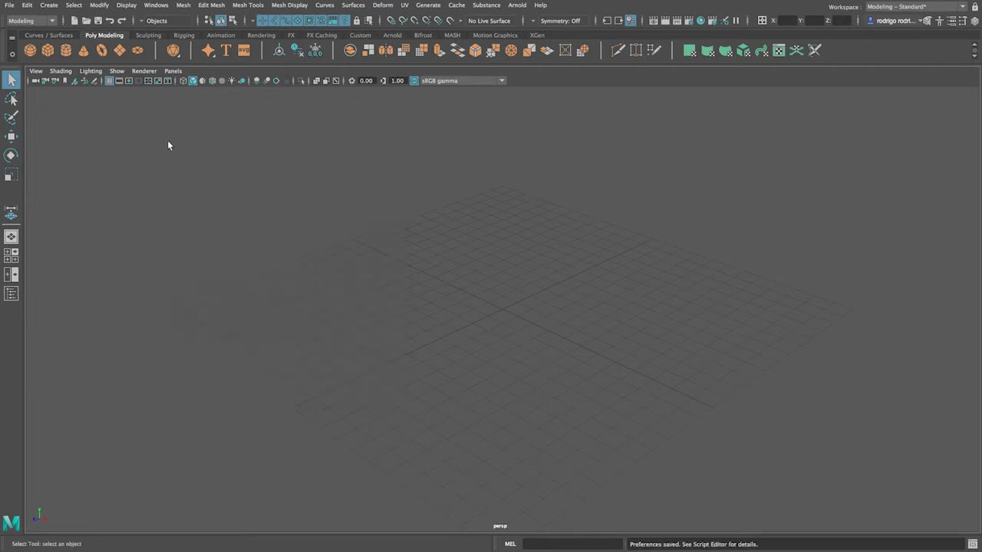
Review the available mesh, mesh editing, mesh tool, mesh display, curve, surface, generate and Arnold commands.
click(184, 6)
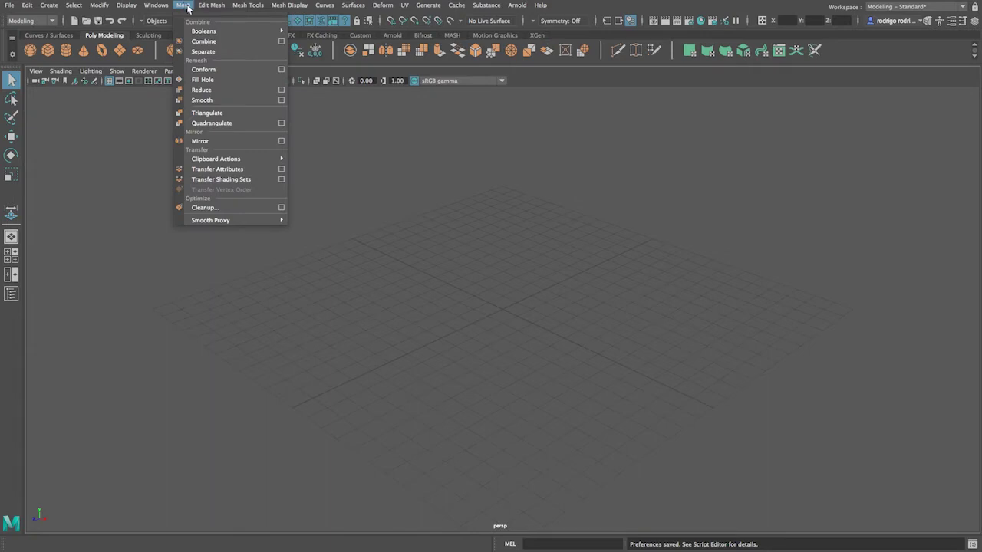
mouse_move(198, 29)
mouse_move(211, 6)
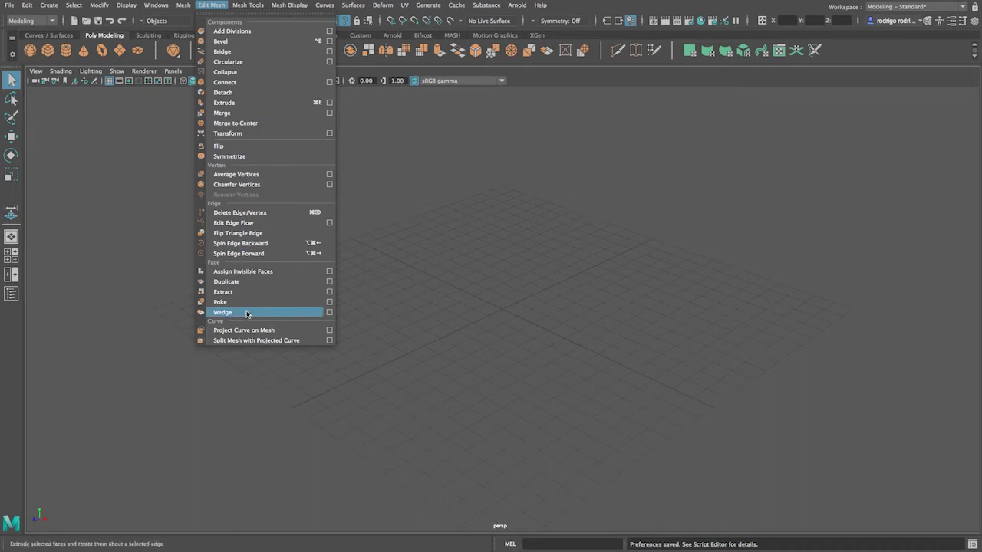
mouse_move(244, 6)
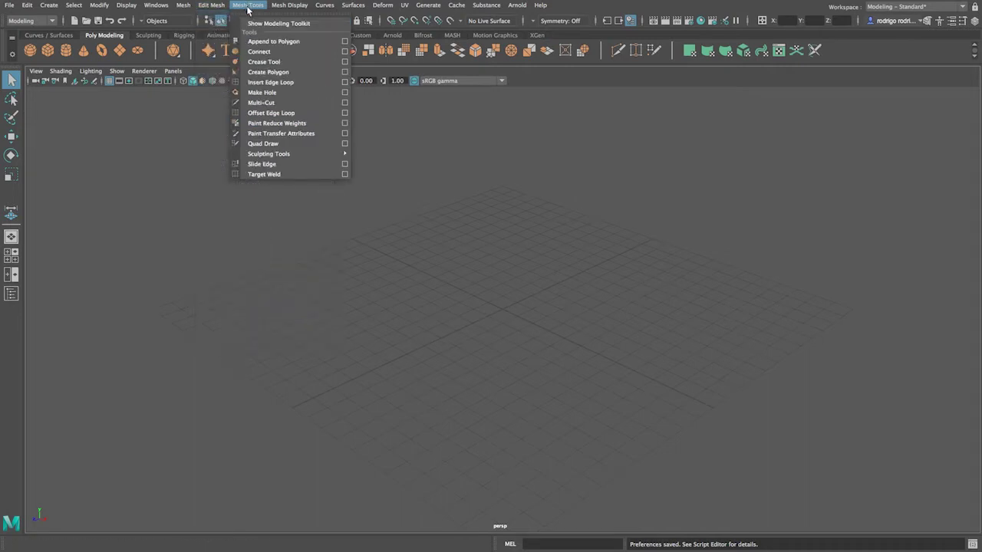
mouse_move(289, 6)
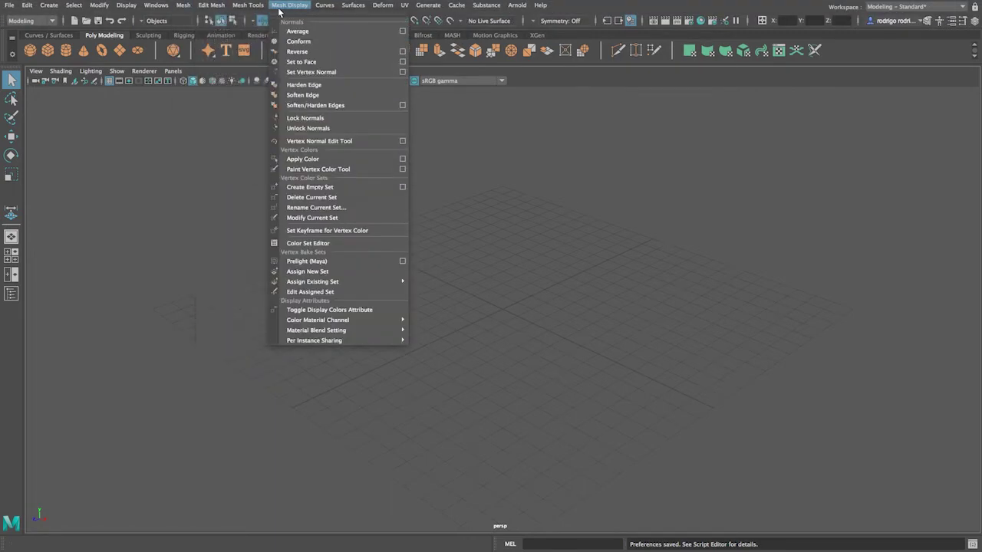
mouse_move(330, 7)
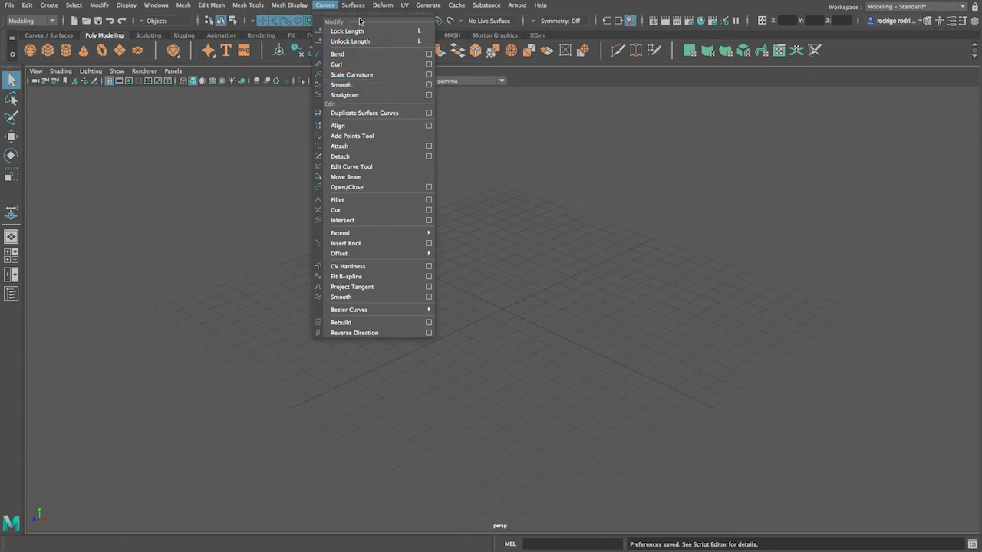
mouse_move(355, 7)
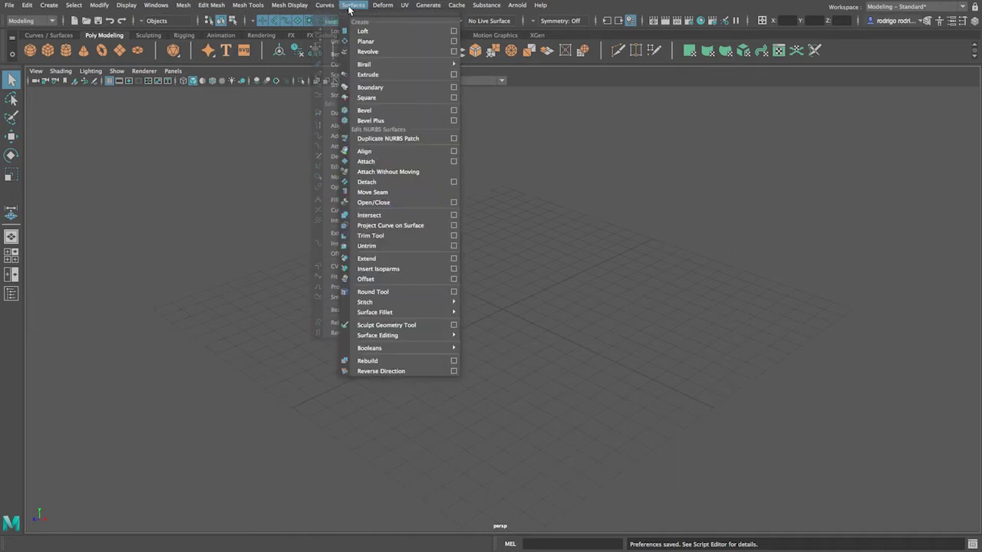
mouse_move(386, 9)
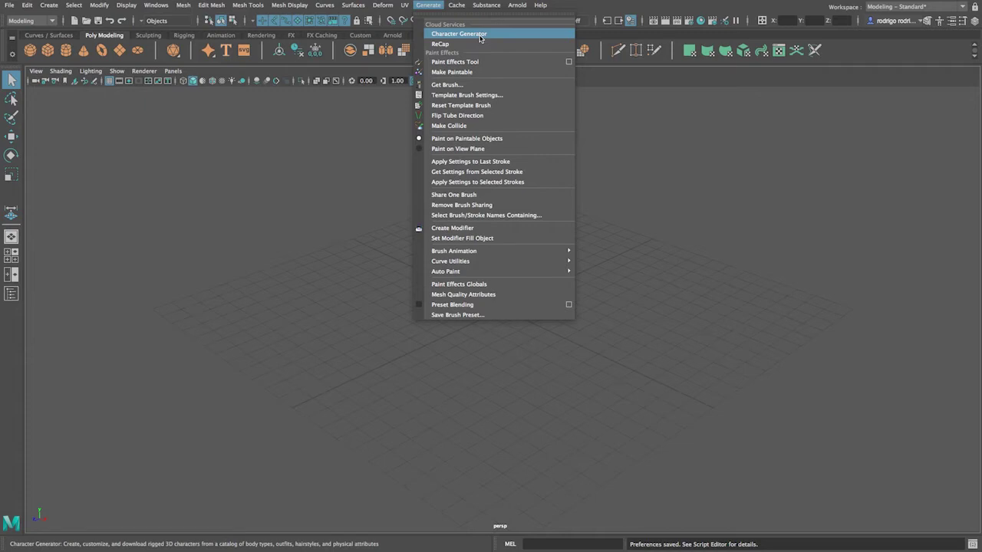
mouse_move(515, 5)
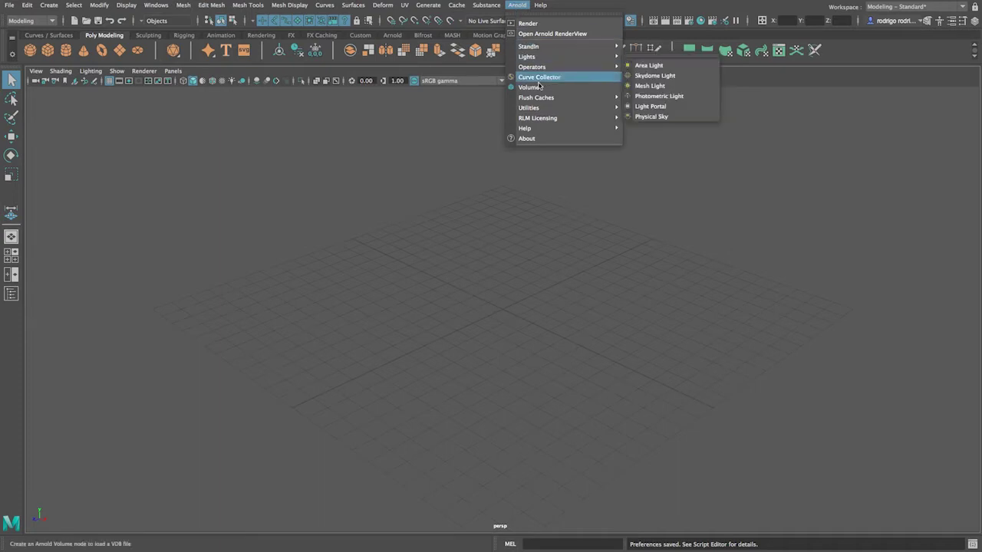
mouse_move(535, 59)
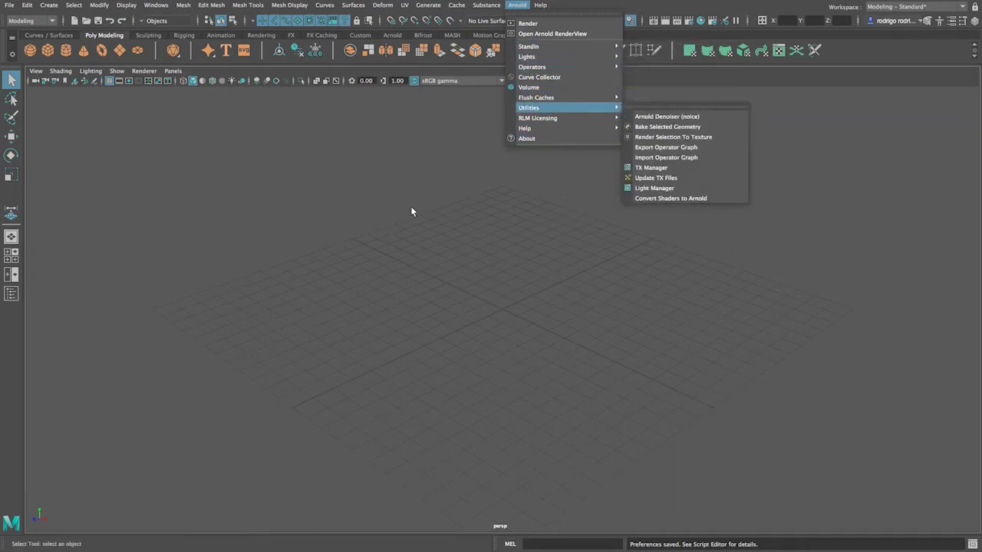
click(756, 206)
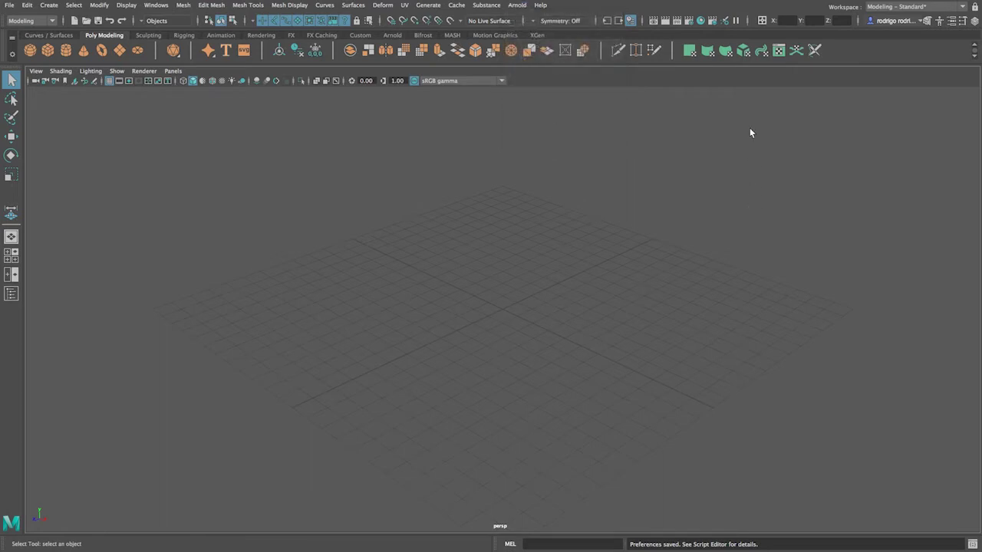
Try the Maya Classic workspace and return to the Modeling - Standard workspace.
click(938, 6)
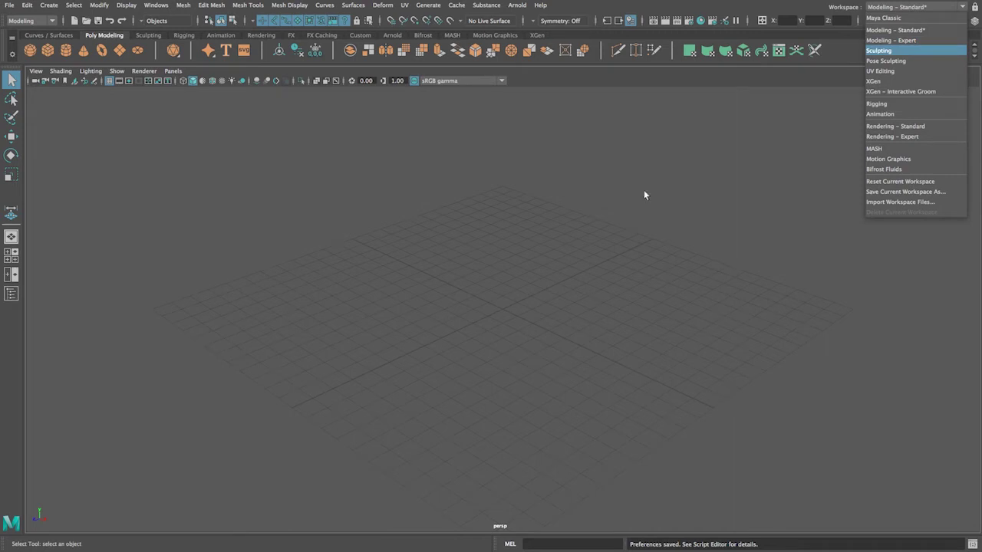
click(914, 30)
click(961, 7)
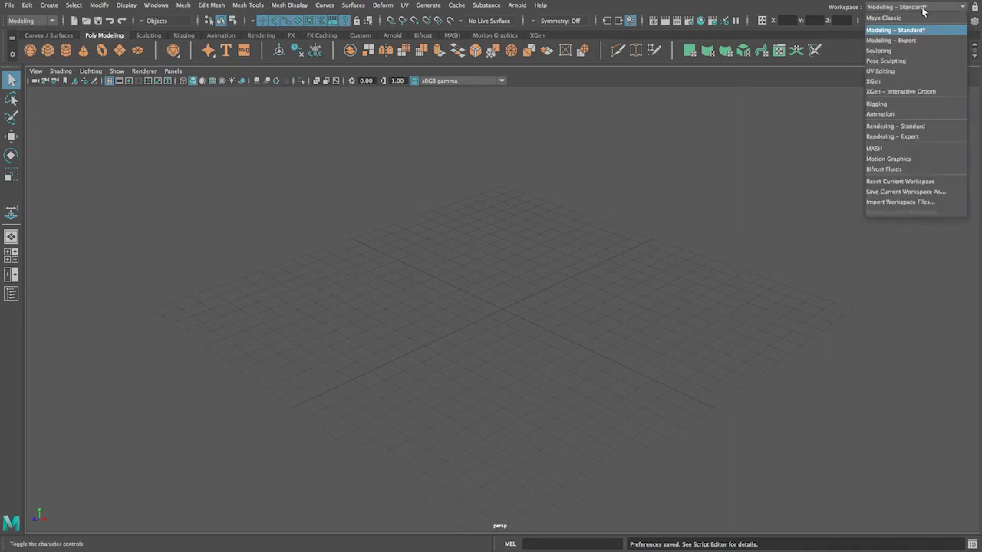
click(894, 23)
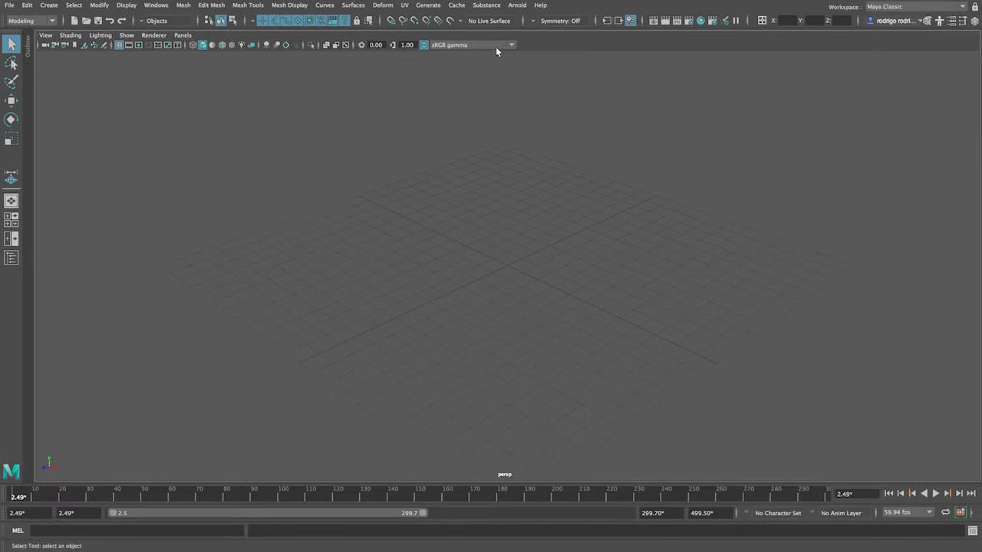
click(963, 8)
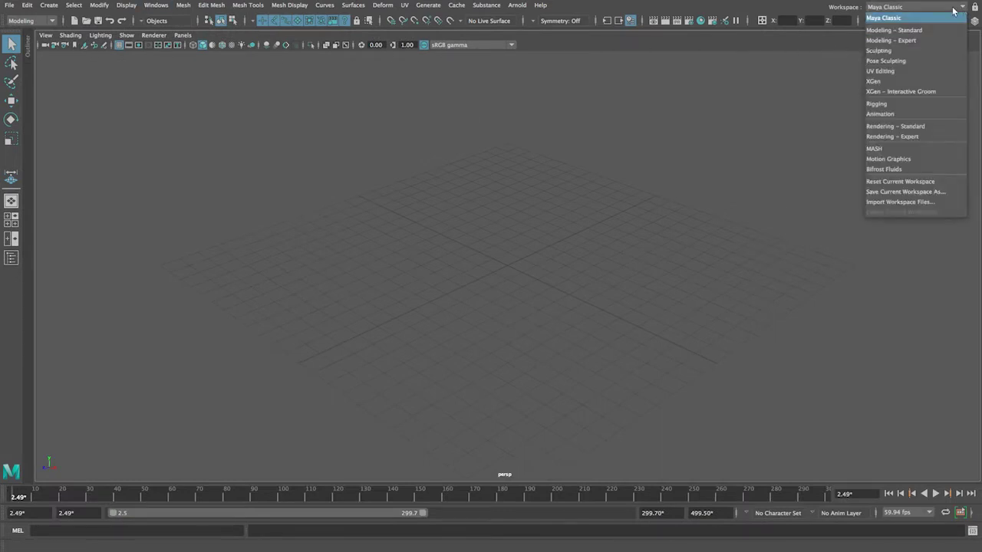
click(914, 30)
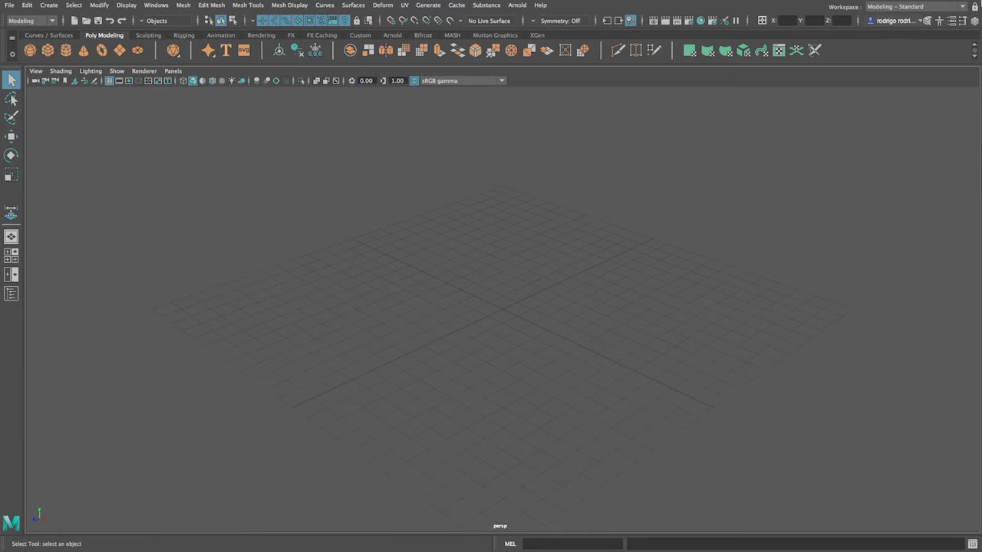
Switch the interface layout to the UV Editing workspace.
click(963, 7)
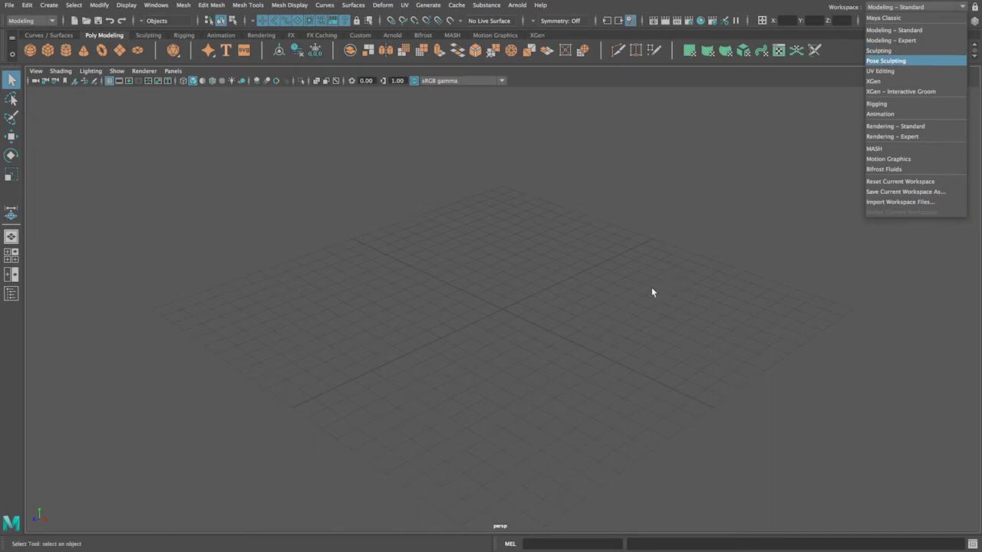
click(886, 71)
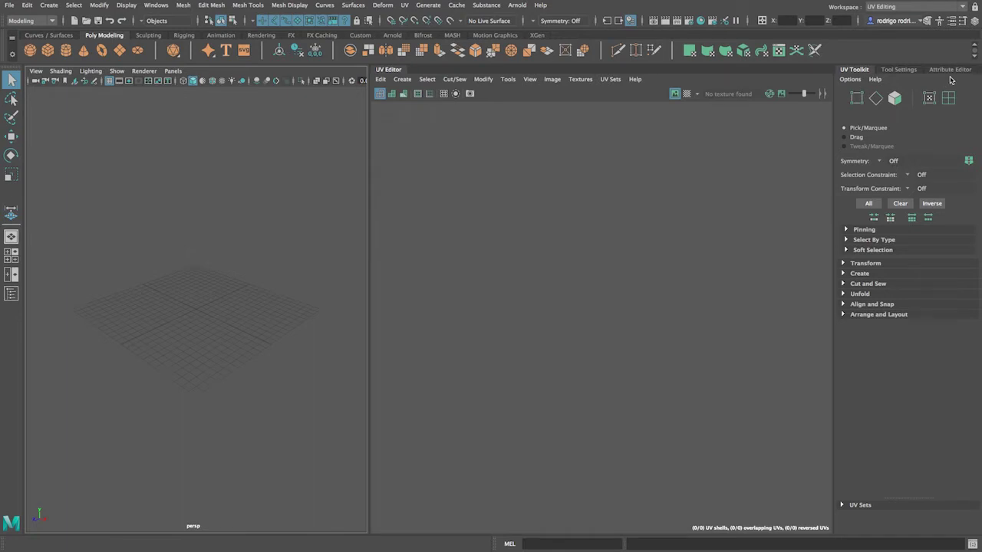
Switch the interface layout to the Animation workspace and move the current time to frame 4.
click(962, 7)
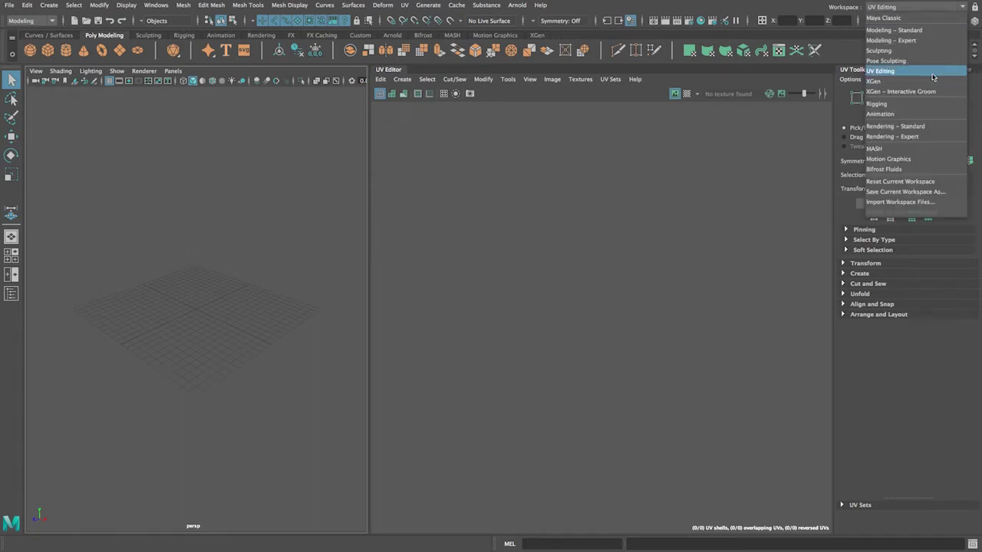
click(892, 115)
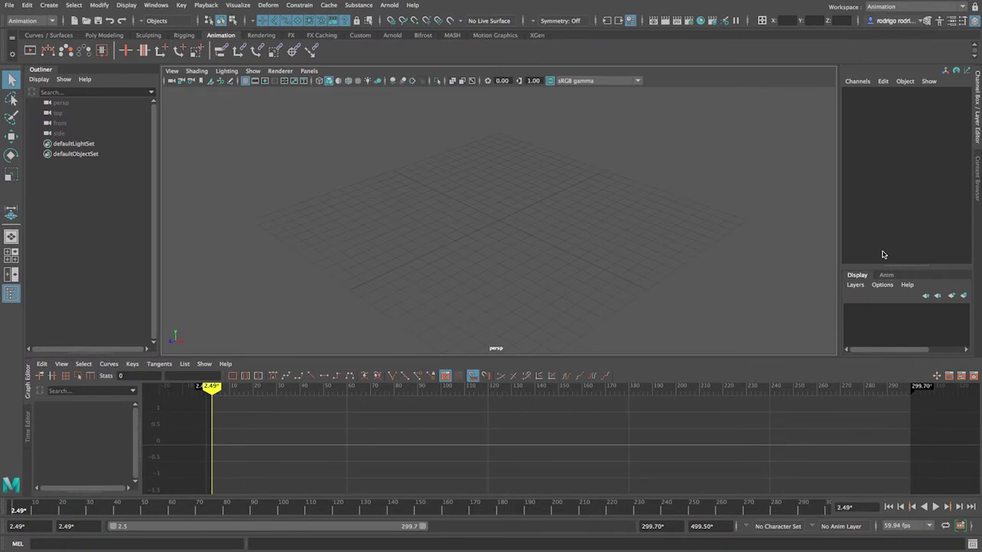
mouse_move(207, 389)
mouse_down()
mouse_move(640, 388)
mouse_move(259, 390)
mouse_move(191, 405)
mouse_move(115, 404)
mouse_move(215, 393)
mouse_up()
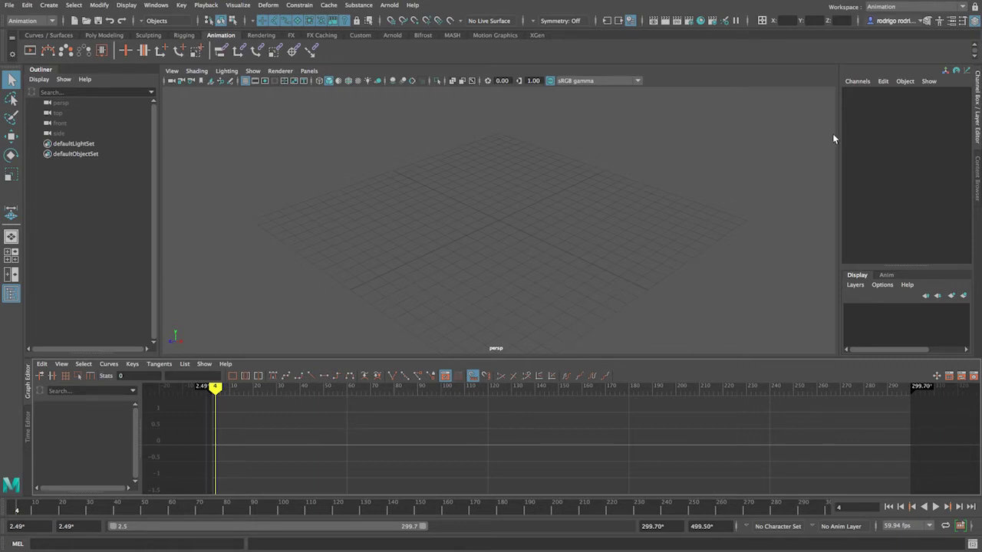
Switch to the Motion Graphics workspace and browse the Bifrost Fluids example files.
click(963, 8)
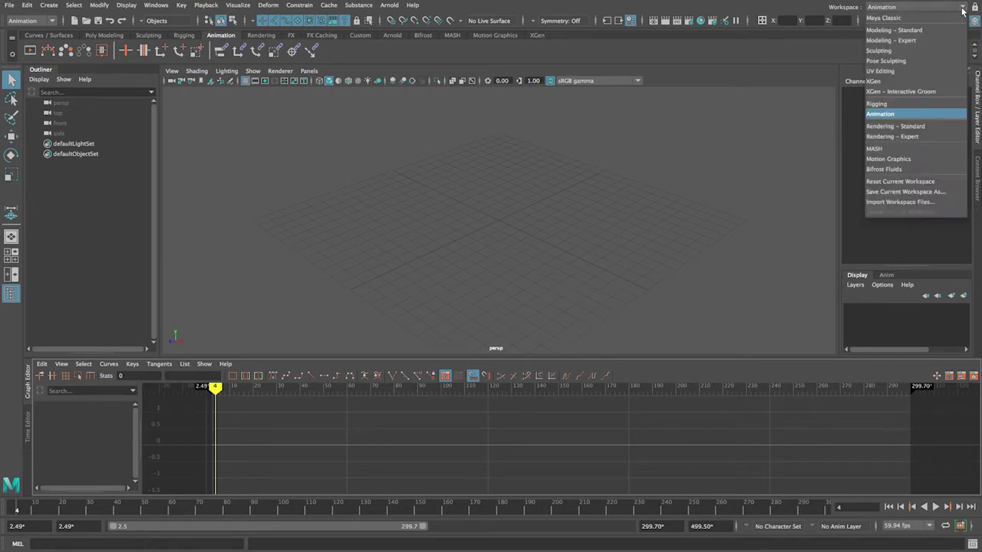
click(906, 159)
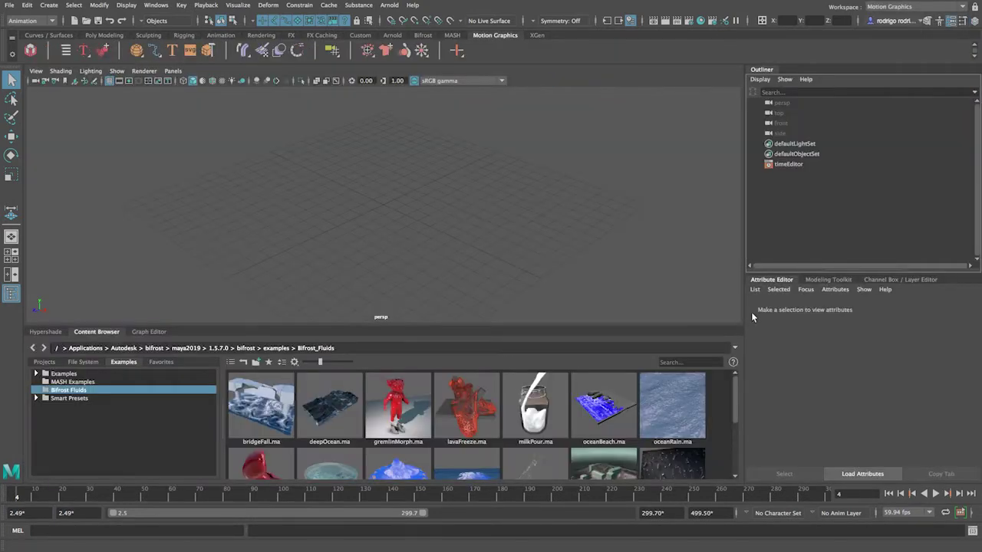
scroll(409, 420, down, 3)
scroll(409, 420, up, 3)
click(465, 405)
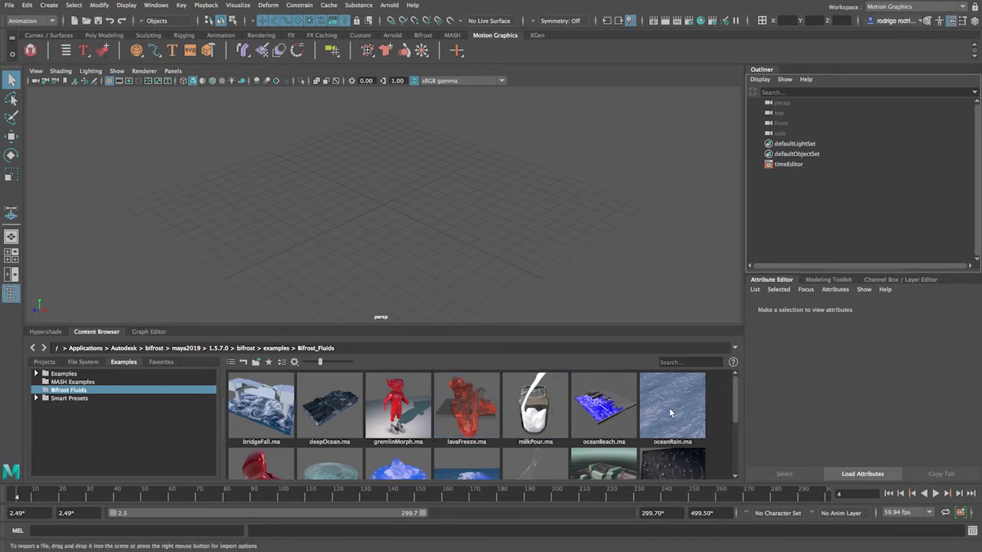
scroll(652, 413, down, 3)
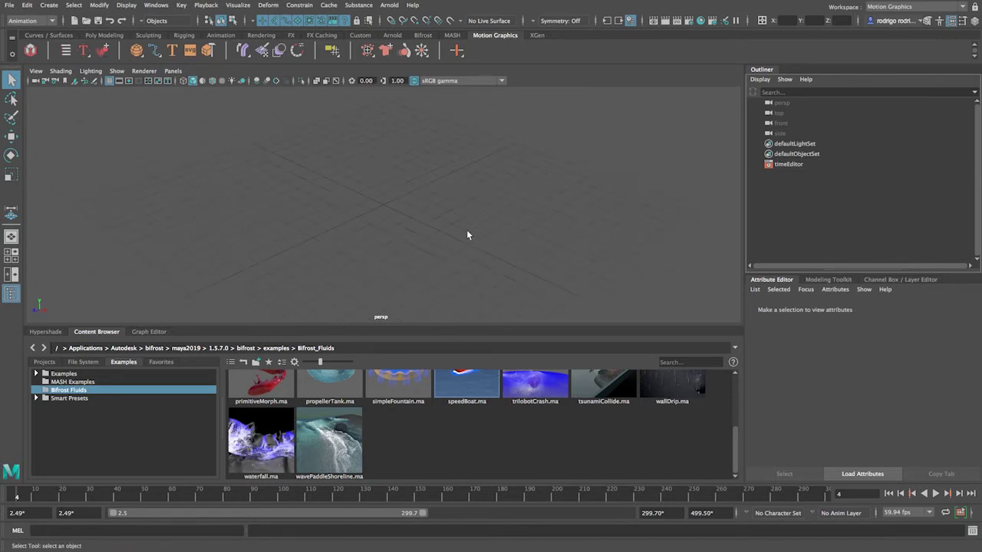
Return to the Modeling - Standard workspace and review the available mesh and mesh tool commands.
click(964, 7)
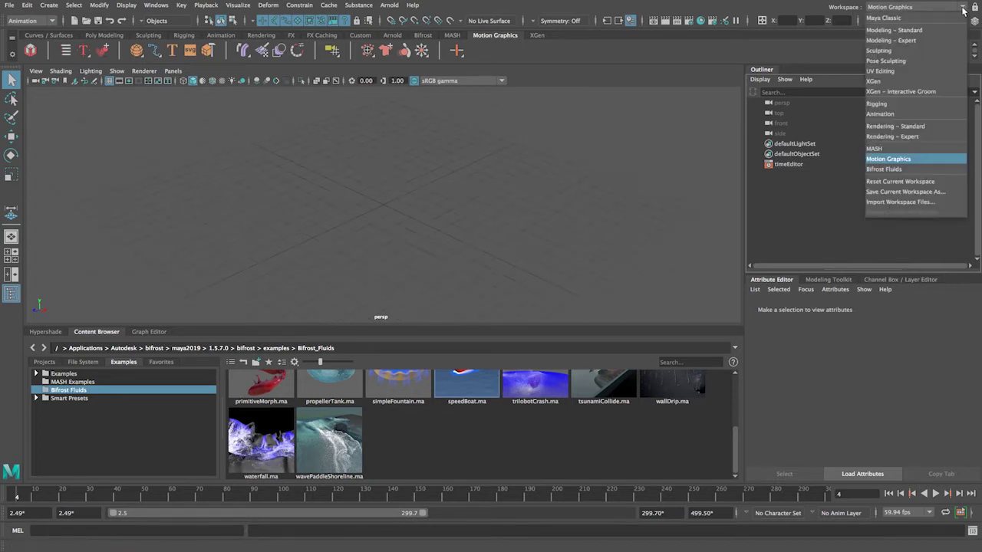
click(919, 30)
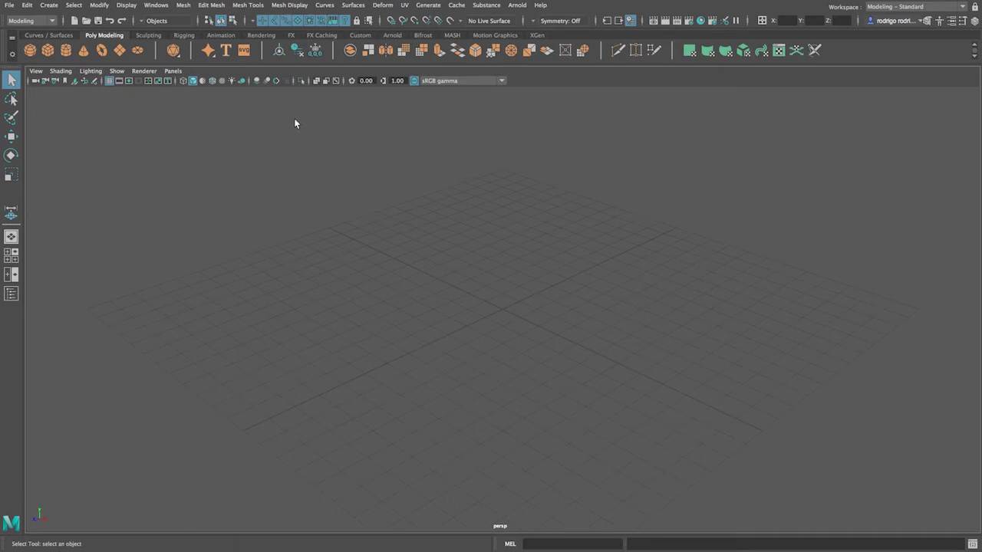
click(251, 5)
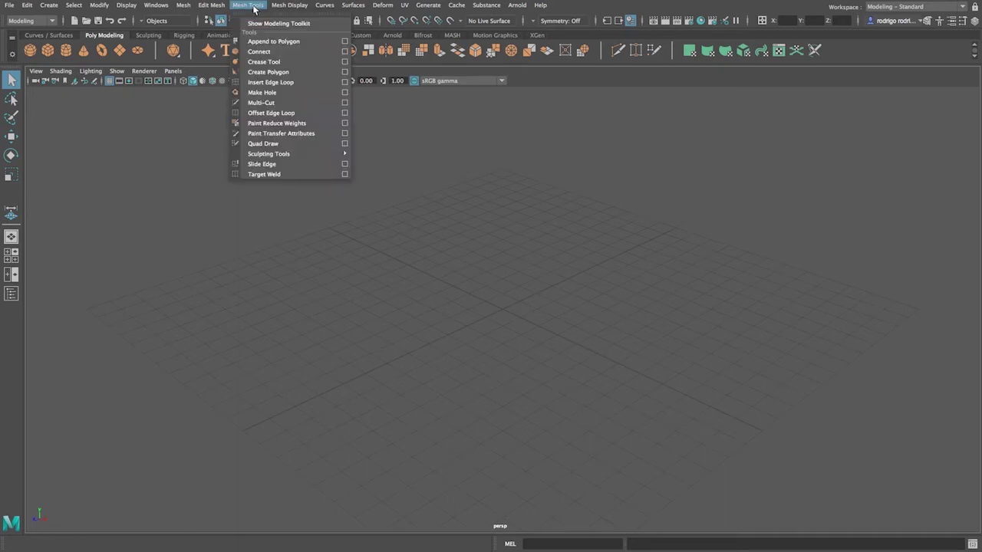
mouse_move(192, 7)
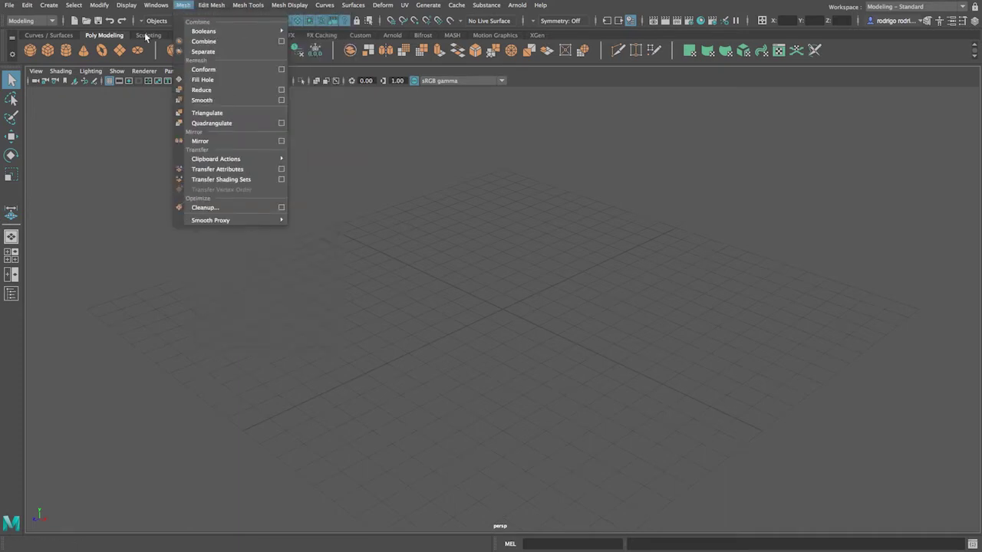
click(88, 126)
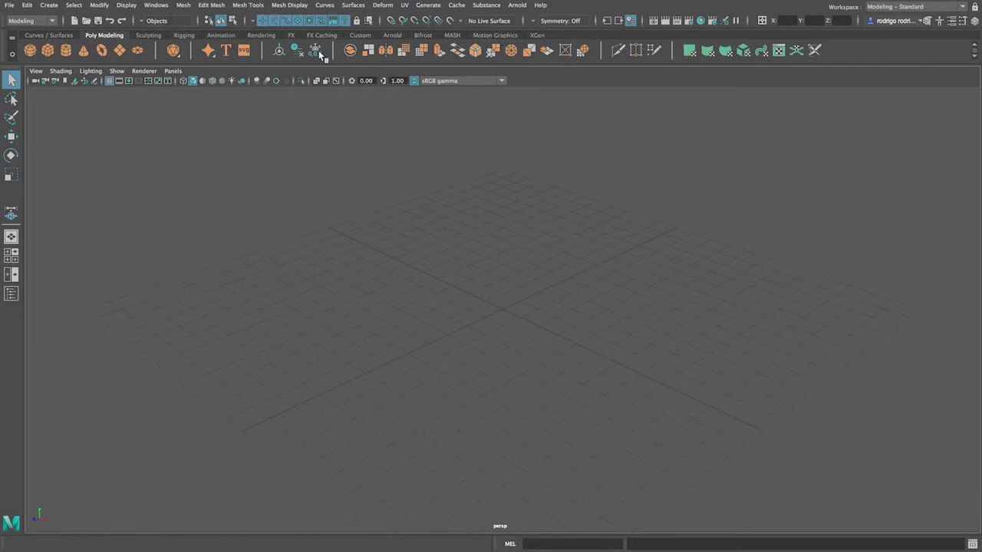
click(184, 5)
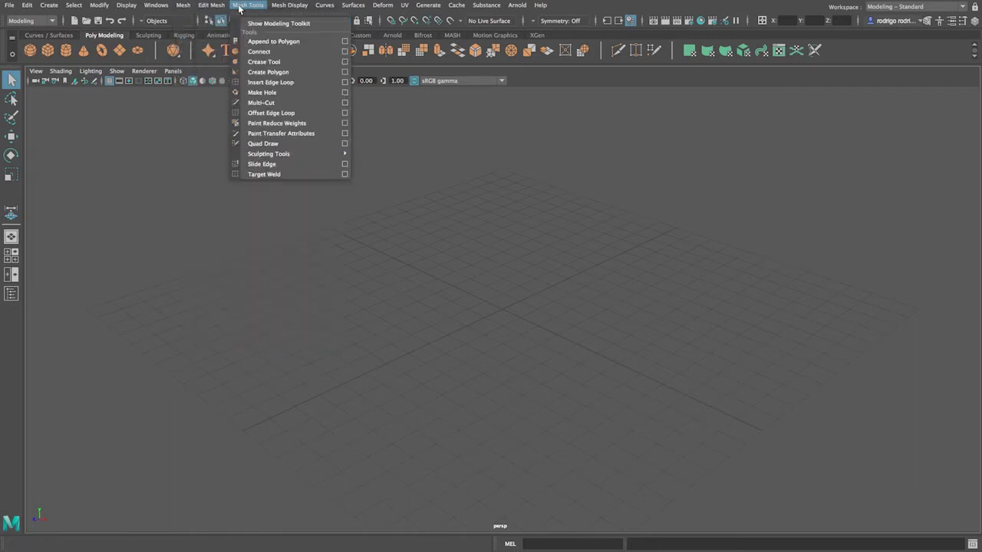
mouse_move(276, 7)
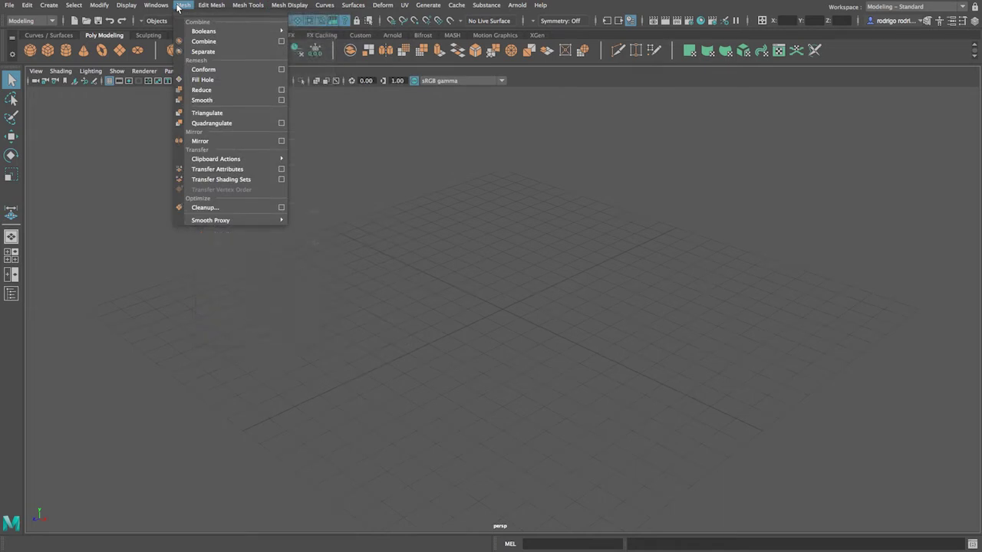
Show the Curves / Surfaces shelf and review the related curve and deformation commands.
click(46, 31)
click(46, 32)
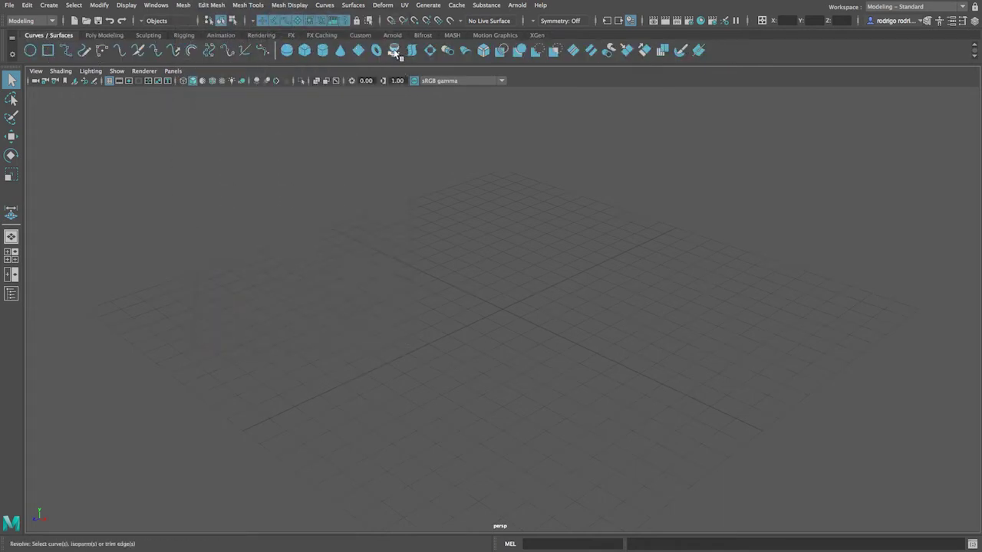
click(326, 5)
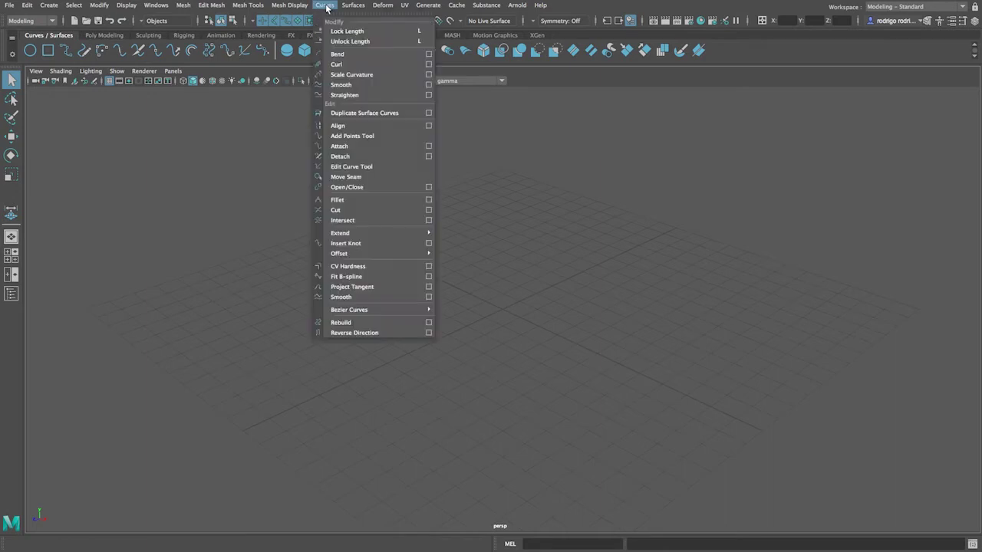
mouse_move(353, 7)
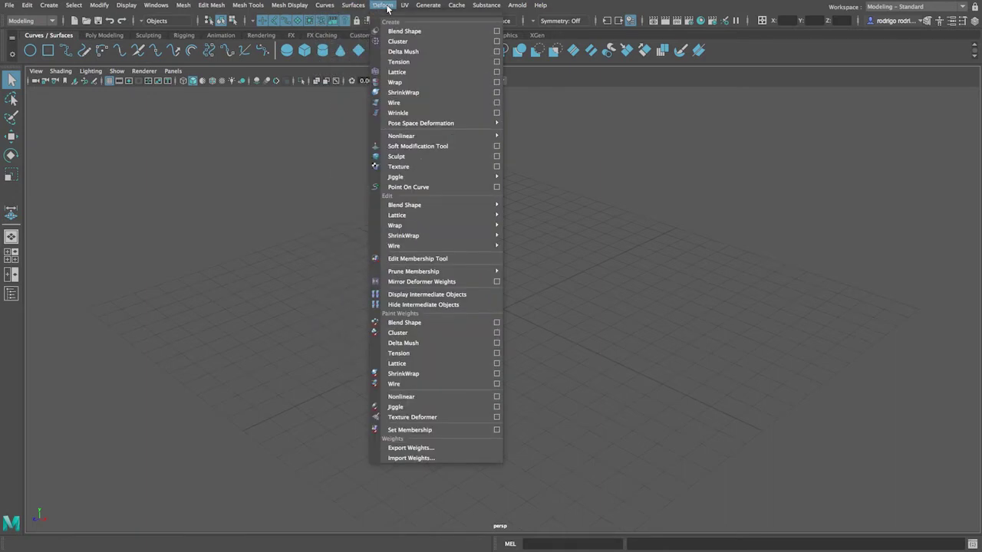
click(310, 111)
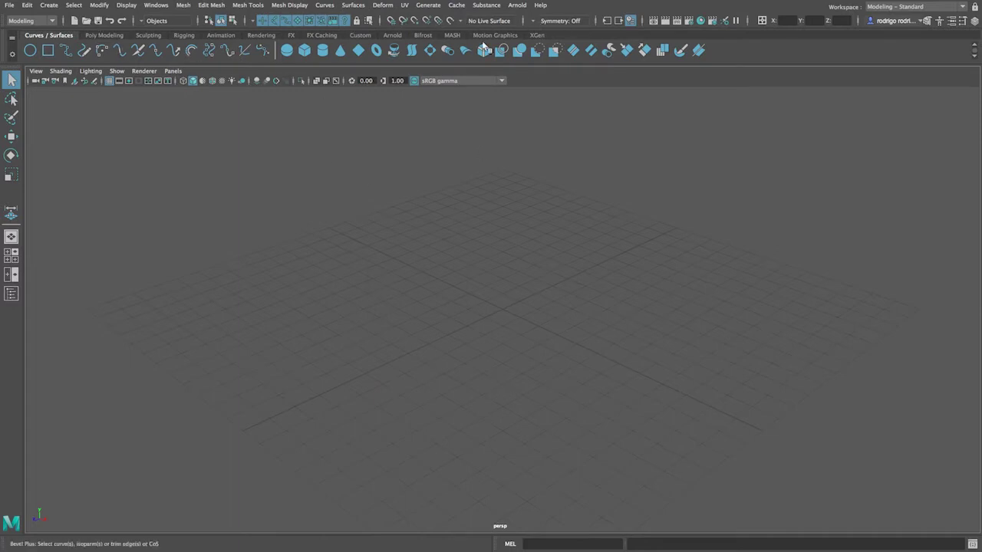
Choose the Modeling menu set and show the Poly Modeling shelf.
click(31, 20)
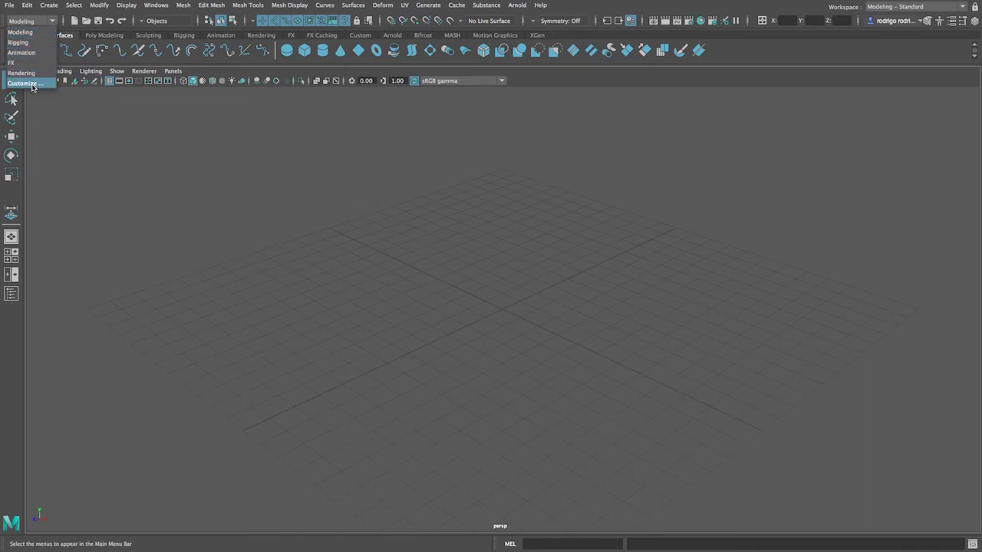
click(29, 33)
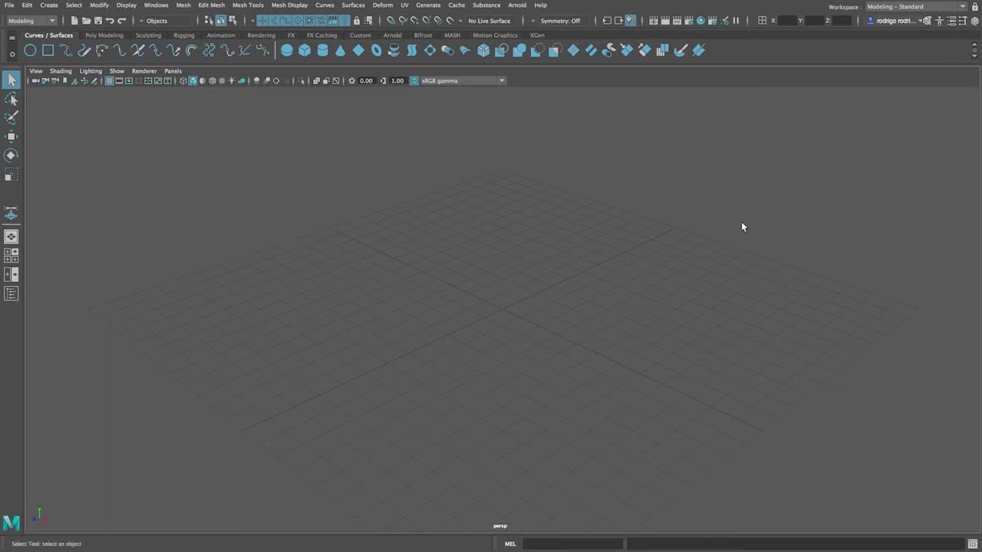
click(103, 36)
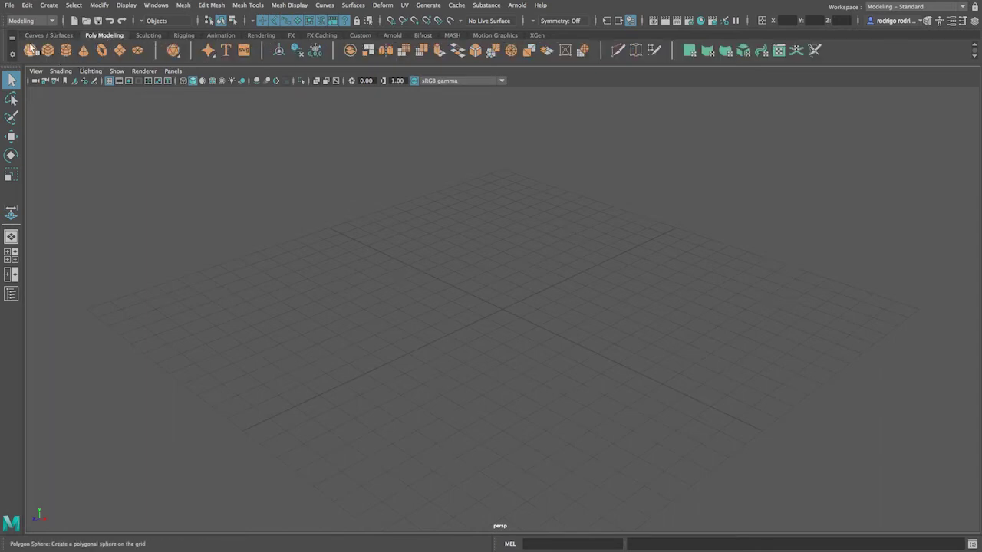
click(104, 35)
Review the polygon primitives available for creation.
click(49, 5)
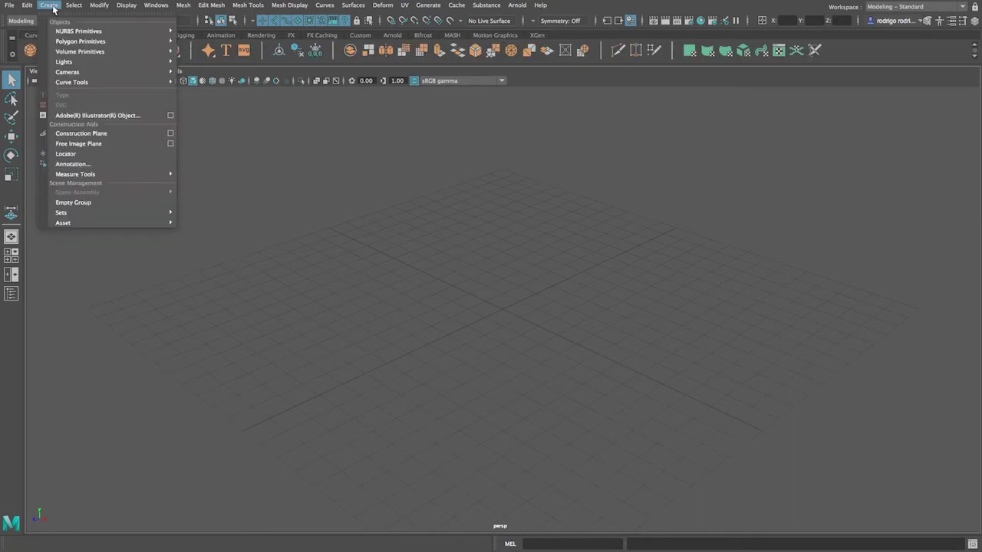
mouse_move(84, 42)
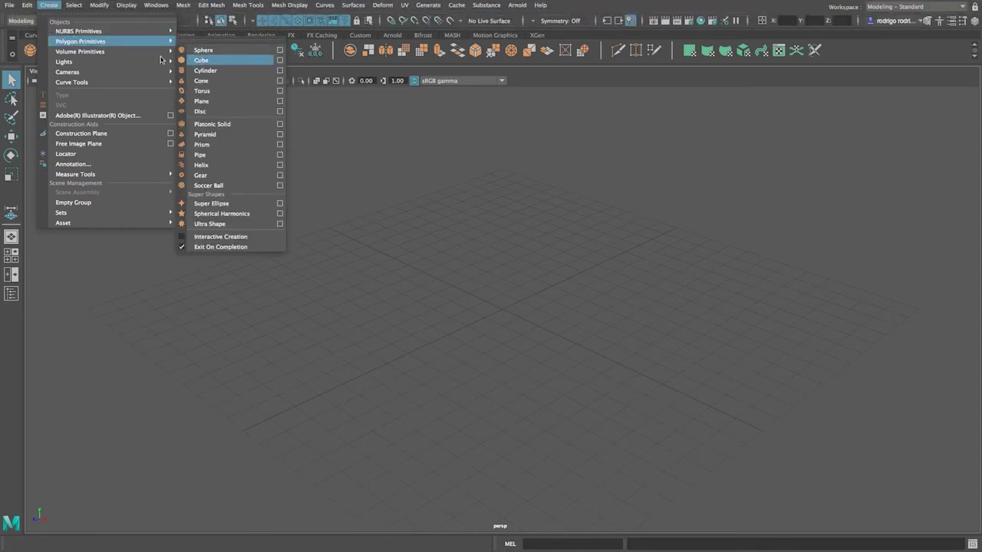
click(29, 106)
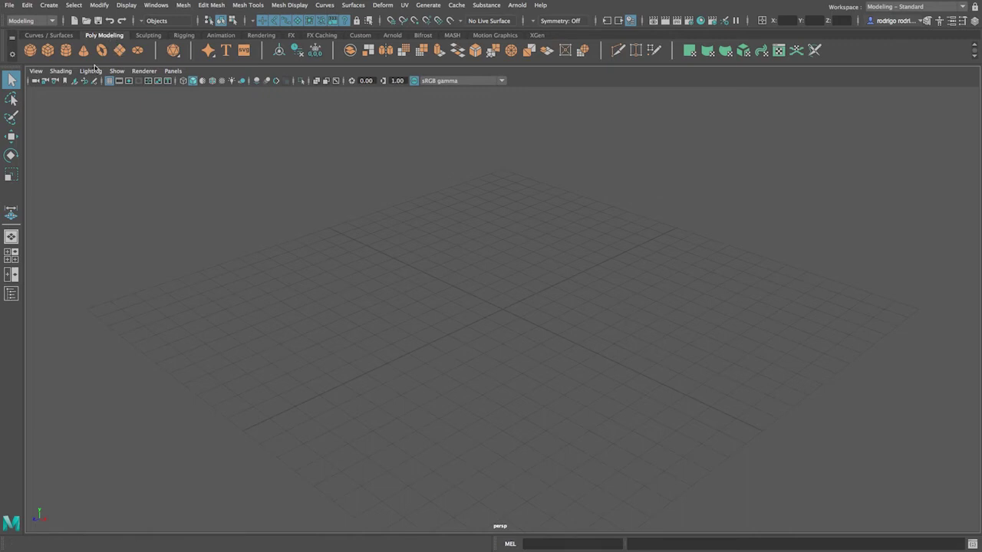
Open the creation options for a polygon cube and reset them to their defaults.
double_click(50, 54)
drag(790, 231, 815, 151)
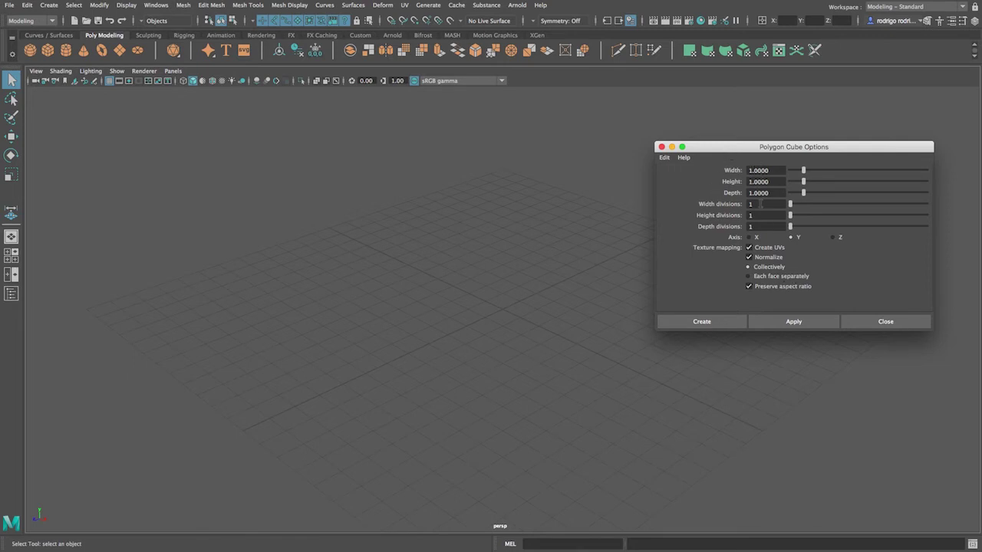
click(664, 157)
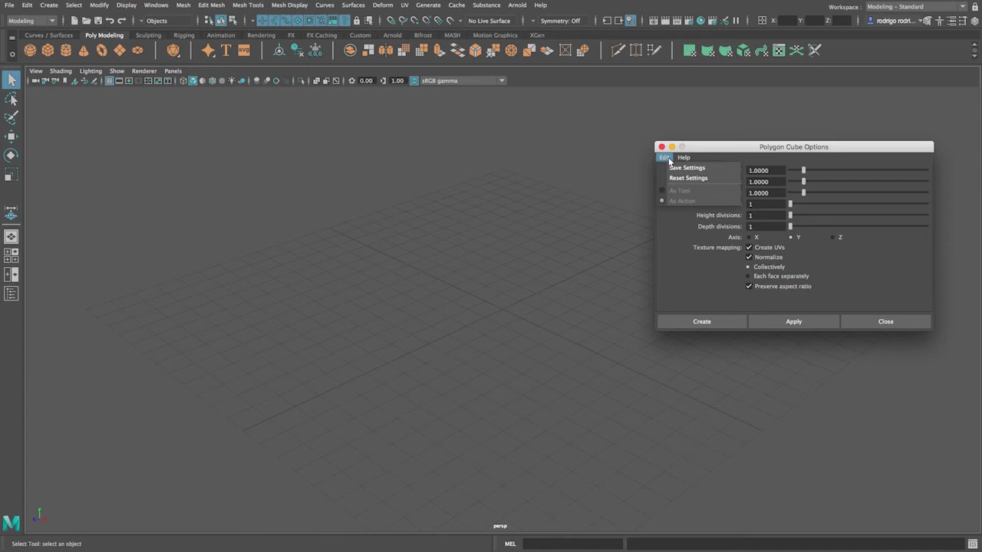
click(686, 179)
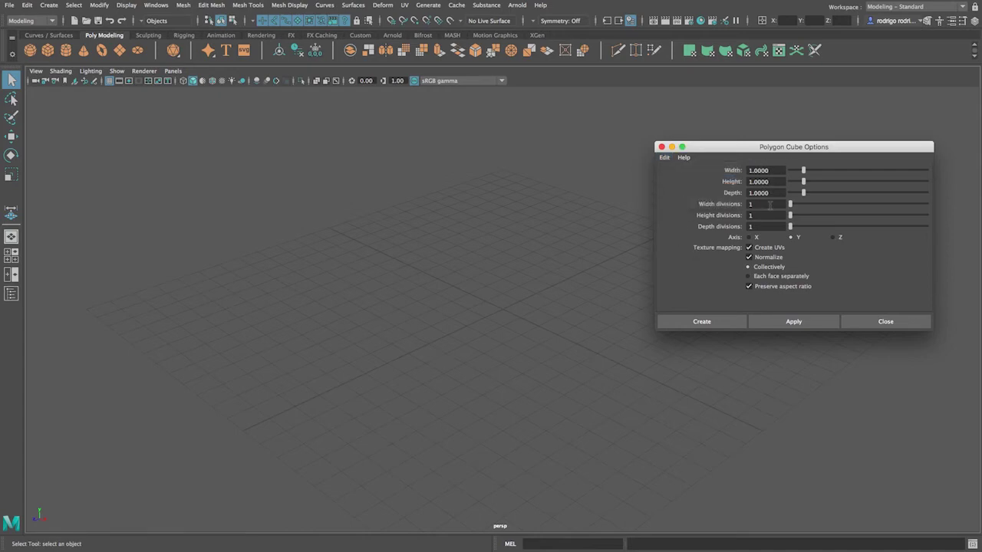
Create a polygon cube with width, height and depth set to 4.
drag(769, 170, 685, 169)
text(4)
key(Tab)
text(4)
key(Tab)
text(4)
click(718, 322)
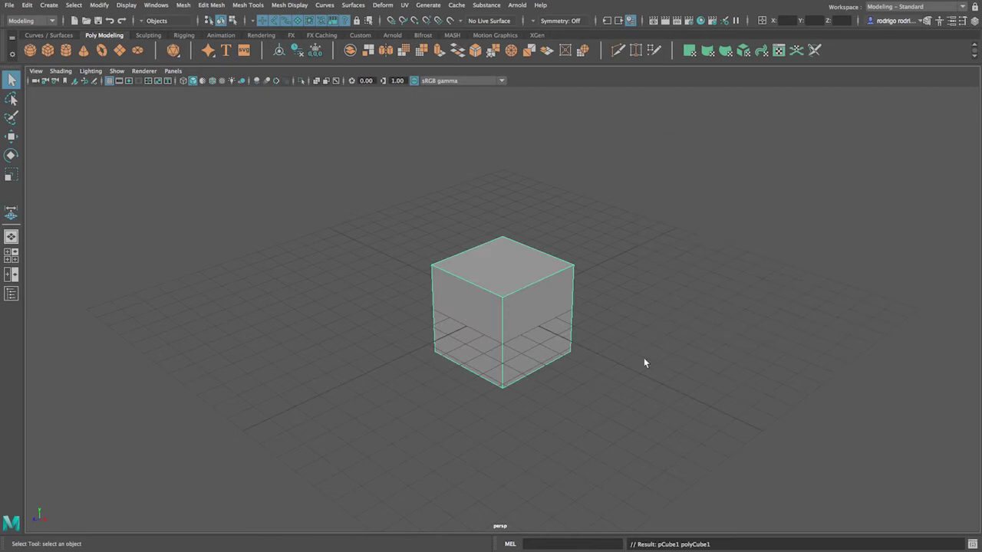
Examine the cube from nearer and farther distances in the perspective view.
scroll(562, 389, up, 3)
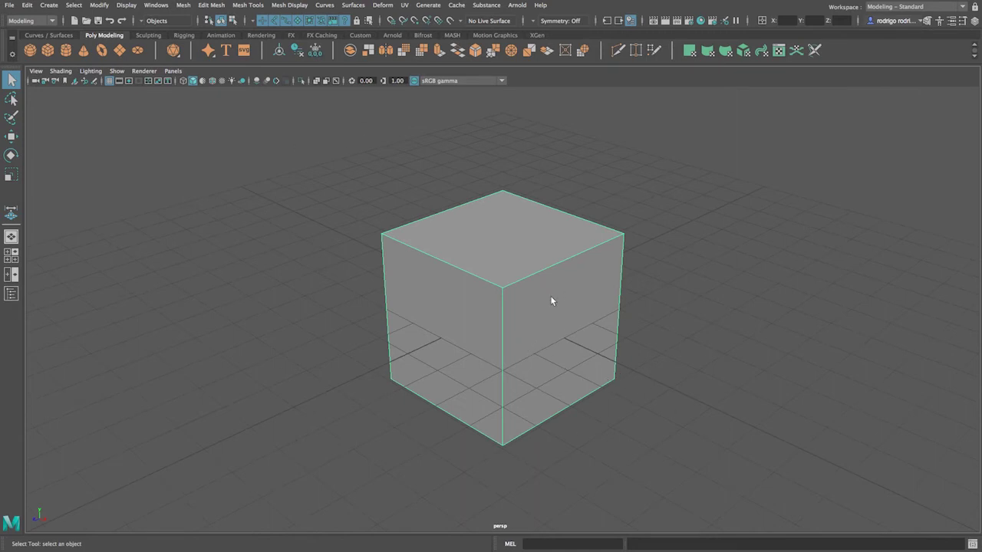
scroll(588, 332, down, 5)
scroll(588, 332, up, 2)
scroll(588, 333, down, 3)
scroll(586, 327, up, 5)
scroll(587, 332, down, 4)
scroll(578, 332, up, 3)
scroll(578, 333, down, 3)
scroll(578, 335, up, 3)
scroll(578, 335, down, 2)
scroll(577, 335, up, 4)
scroll(578, 335, down, 4)
scroll(578, 335, up, 5)
scroll(577, 335, up, 2)
scroll(578, 335, down, 5)
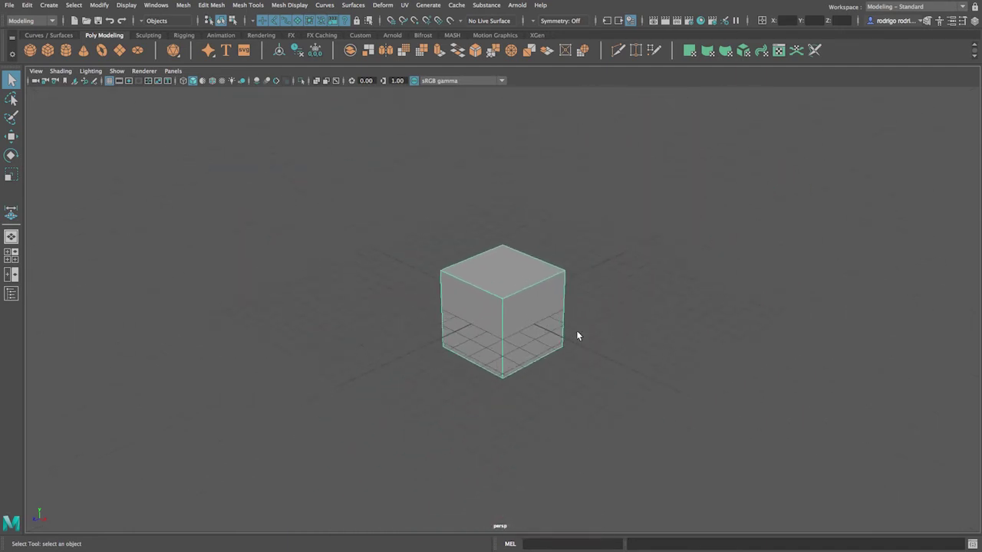
scroll(577, 336, up, 4)
scroll(577, 335, down, 2)
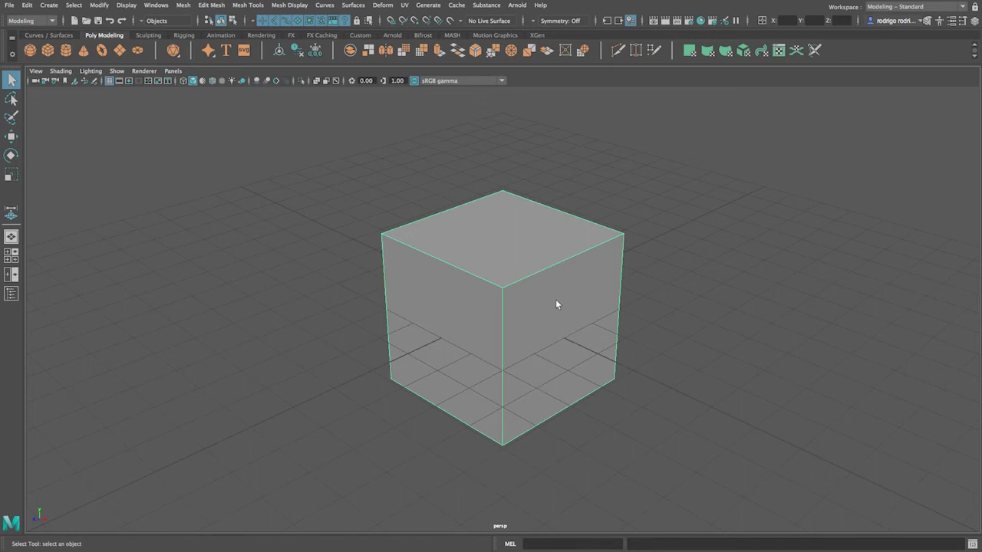
Orbit around the cube and pan the perspective view.
key(alt)
key(alt)
alt+drag(548, 303, 447, 310)
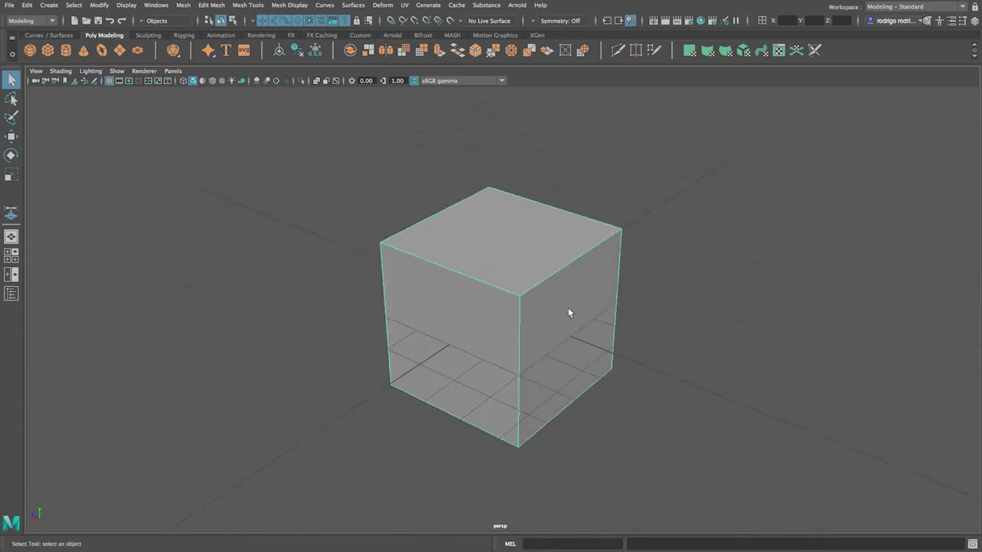
alt+middle_drag(568, 307, 554, 284)
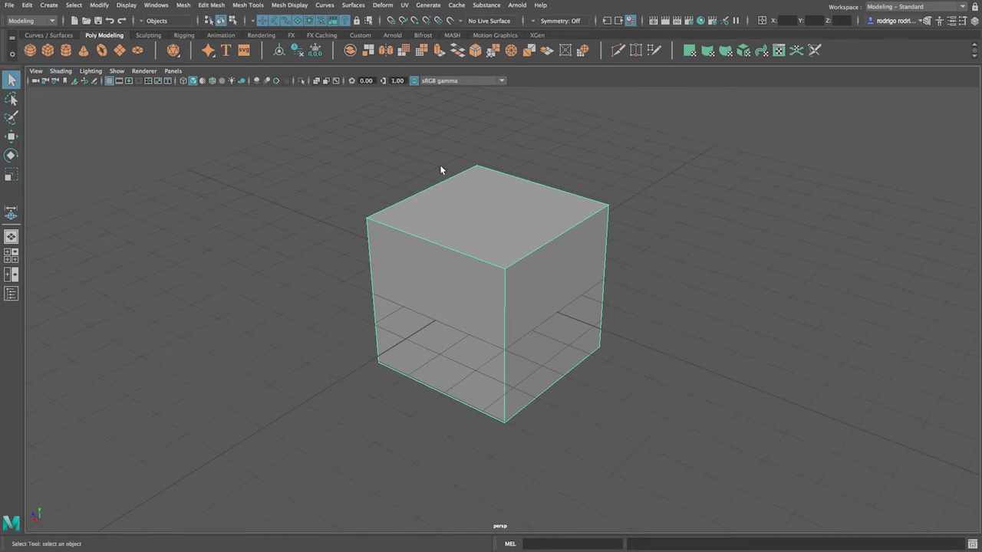
Compare the cube in shaded and wireframe display, leave it in wireframe and view it from another angle.
click(193, 82)
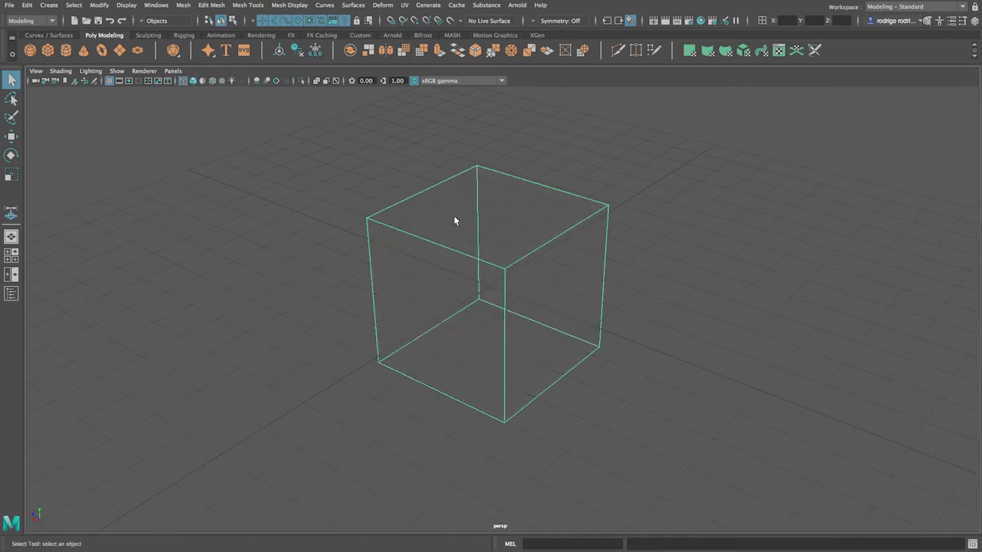
click(191, 80)
click(186, 81)
alt+drag(532, 305, 621, 296)
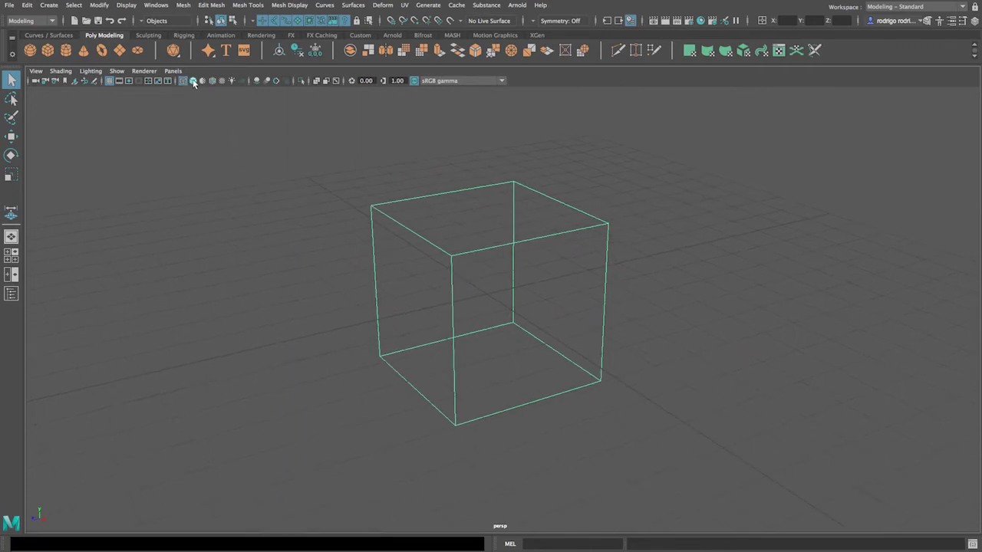
Display the cube shaded with Wireframe on Shaded enabled, and inspect its deselected edges up close and from another angle.
click(192, 81)
alt+drag(483, 305, 515, 312)
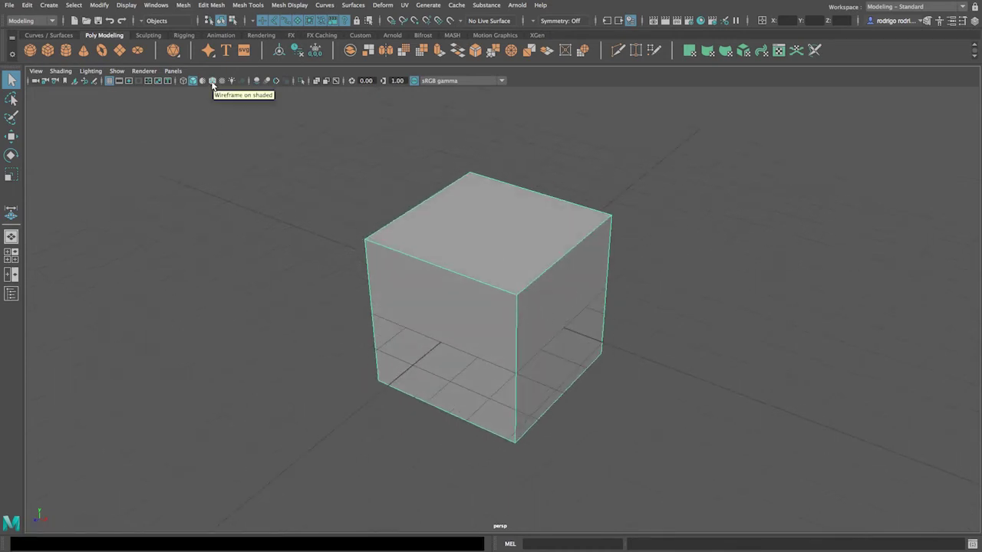
click(212, 82)
click(721, 220)
scroll(529, 327, up, 3)
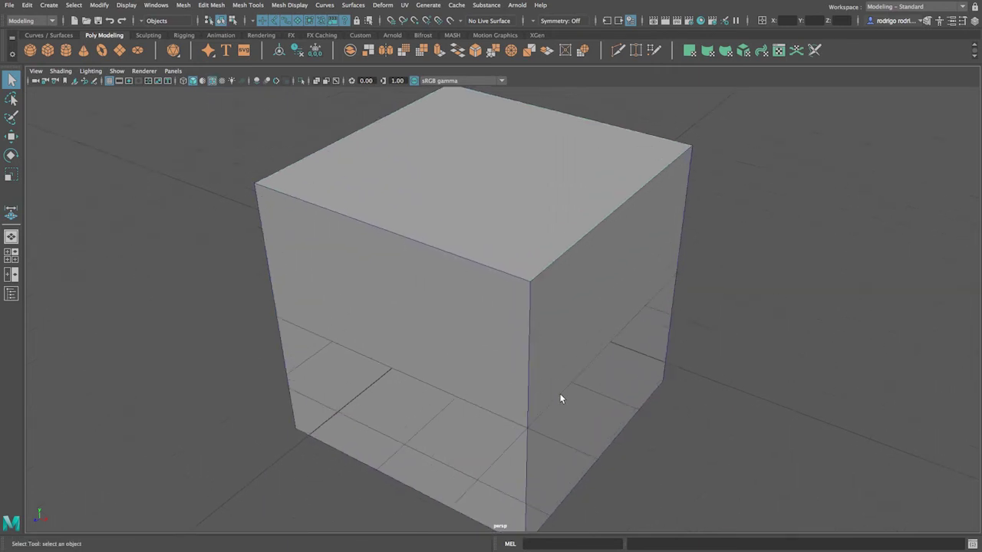
alt+drag(505, 359, 443, 329)
scroll(442, 328, down, 2)
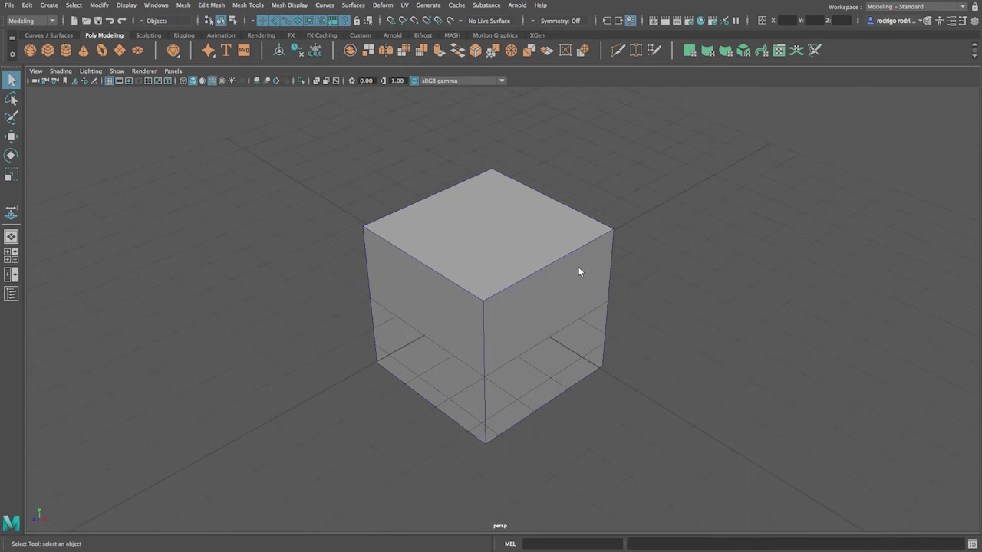
Select the cube and open the Modeling Toolkit, placing it clear of the cube along the viewport's side.
click(522, 310)
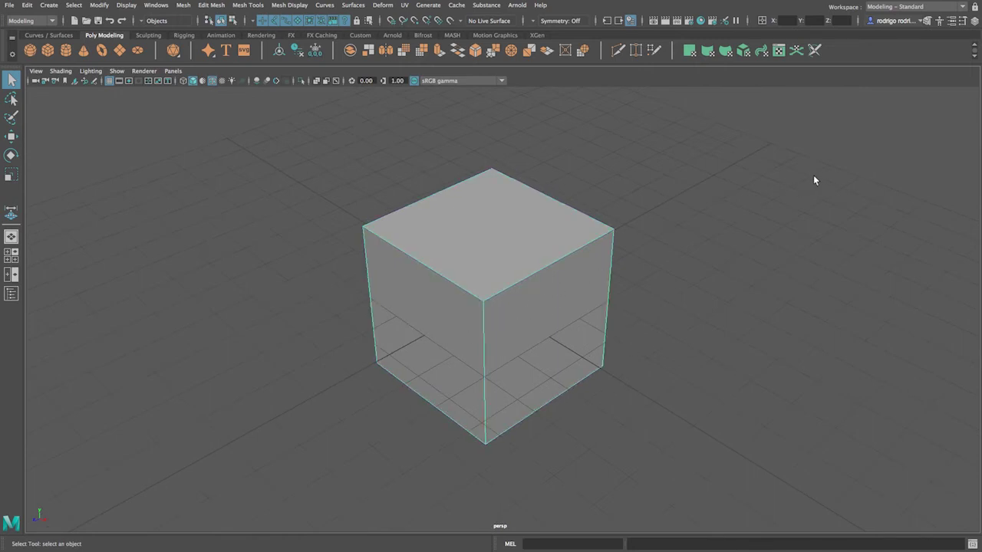
click(927, 23)
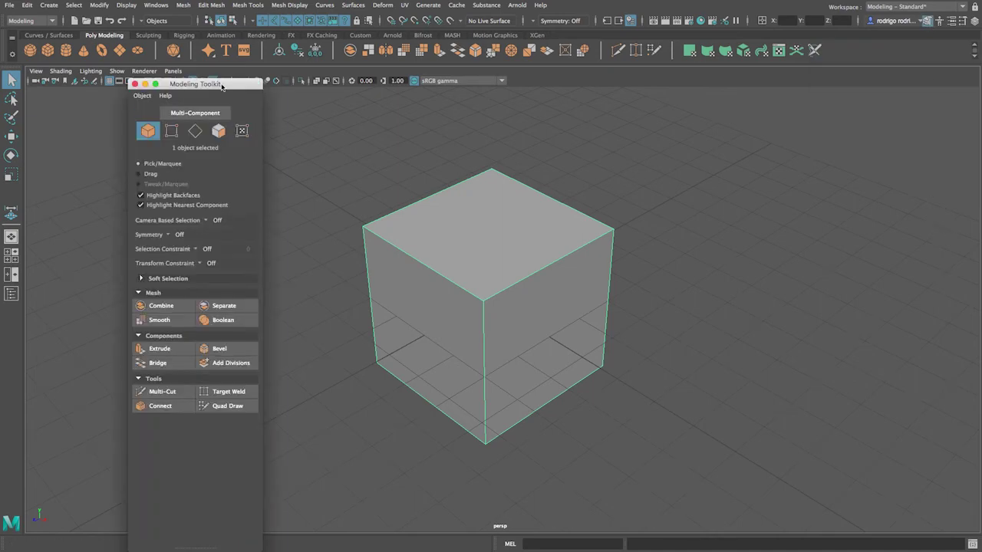
drag(191, 79, 910, 75)
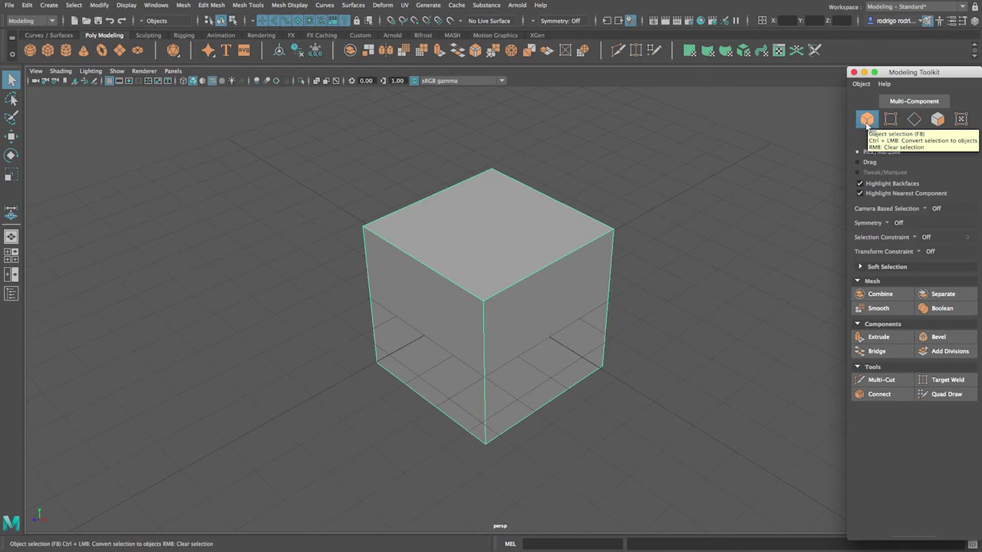
Try the vertex, edge and face selection modes on the cube, picking one upper corner vertex, and return to object selection.
click(866, 120)
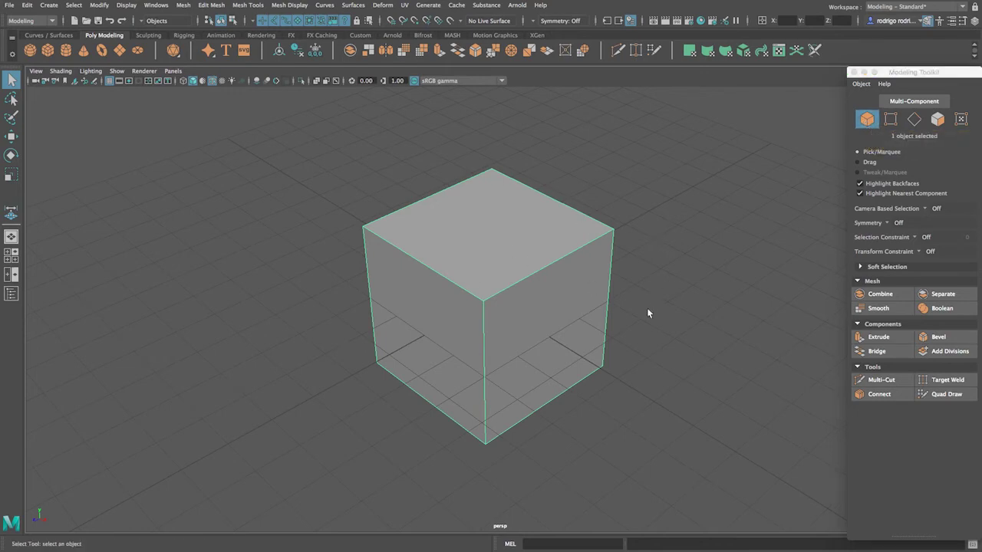
click(890, 119)
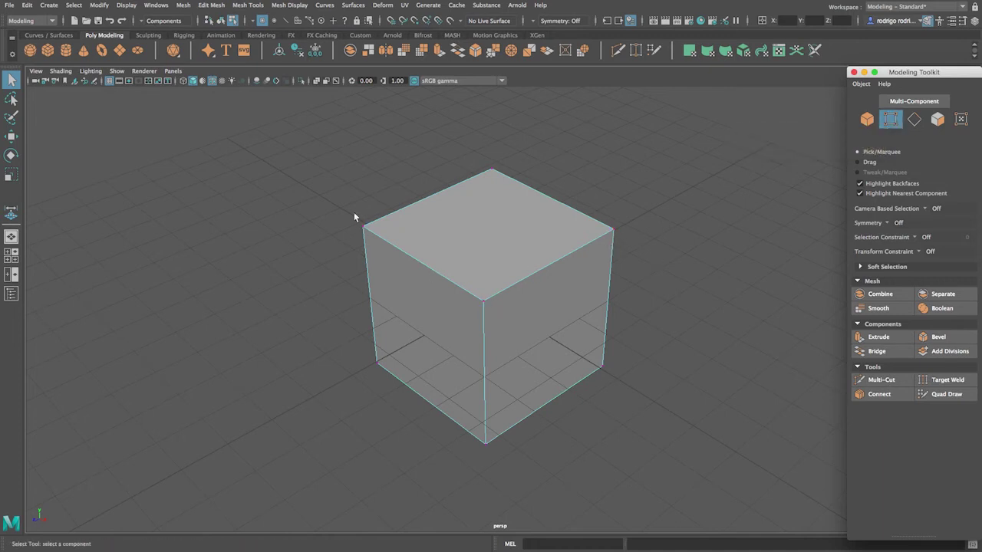
click(614, 227)
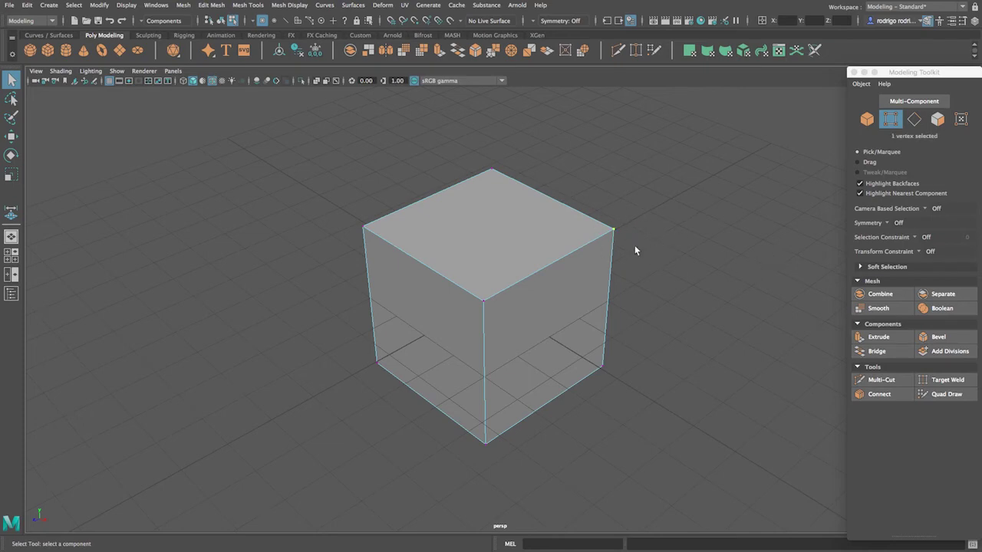
click(914, 119)
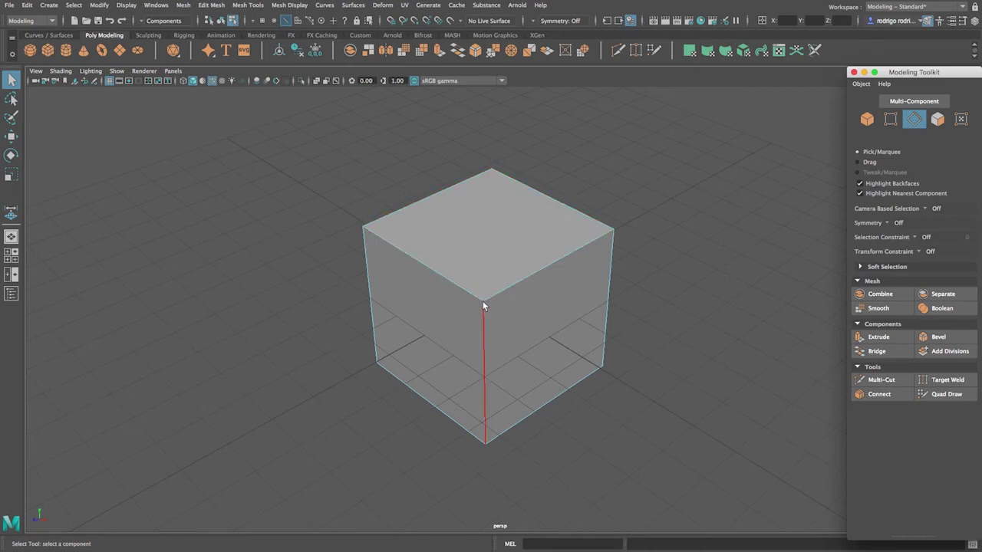
click(937, 119)
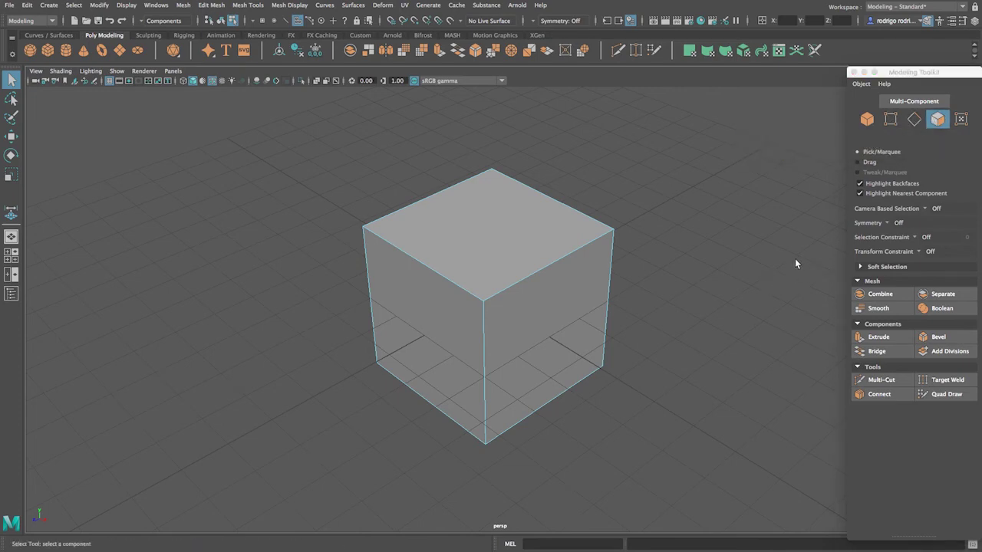
click(866, 119)
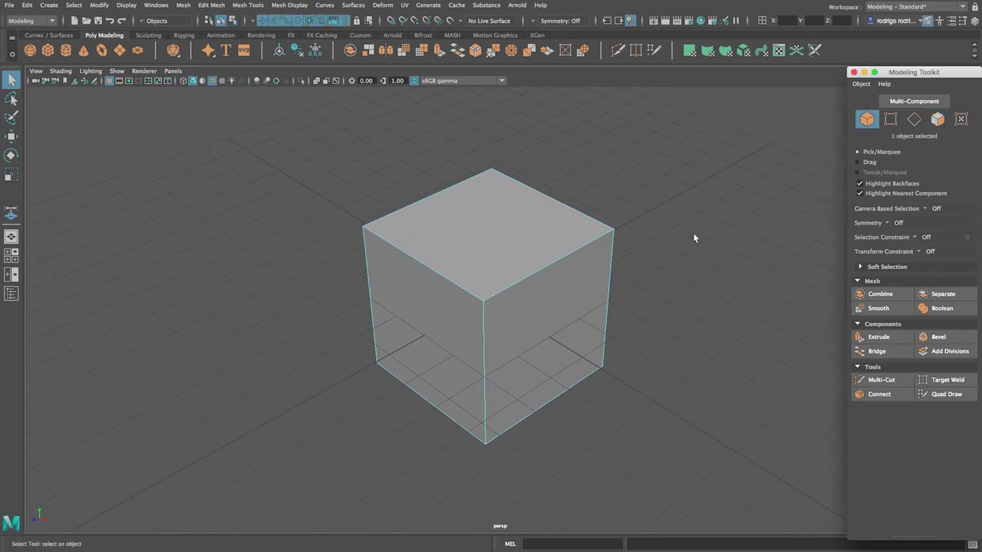
Activate the Move tool on the cube and examine its X, Y and Z axis handles from several angles.
click(13, 136)
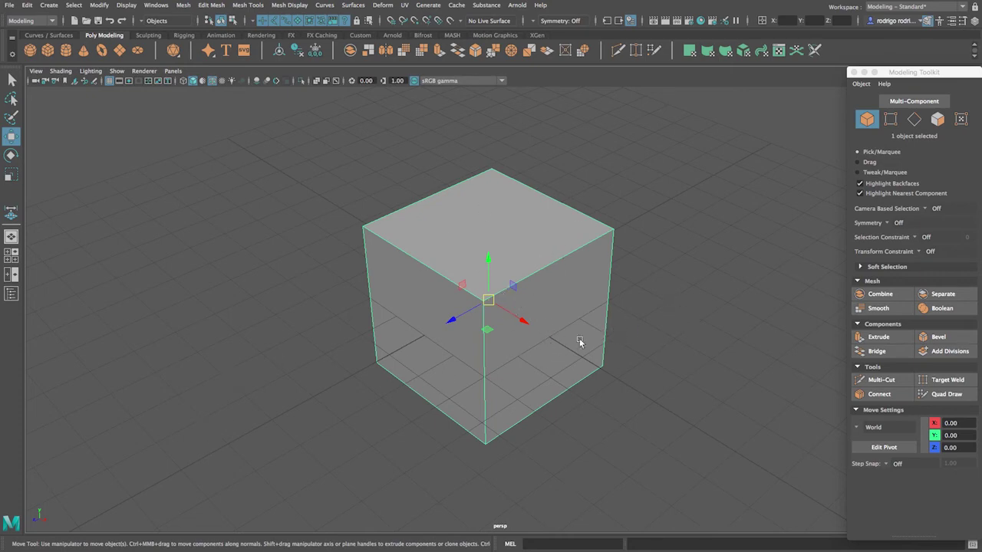
mouse_move(514, 342)
alt+mouse_down()
mouse_move(309, 329)
mouse_move(537, 341)
mouse_move(520, 338)
alt+mouse_up()
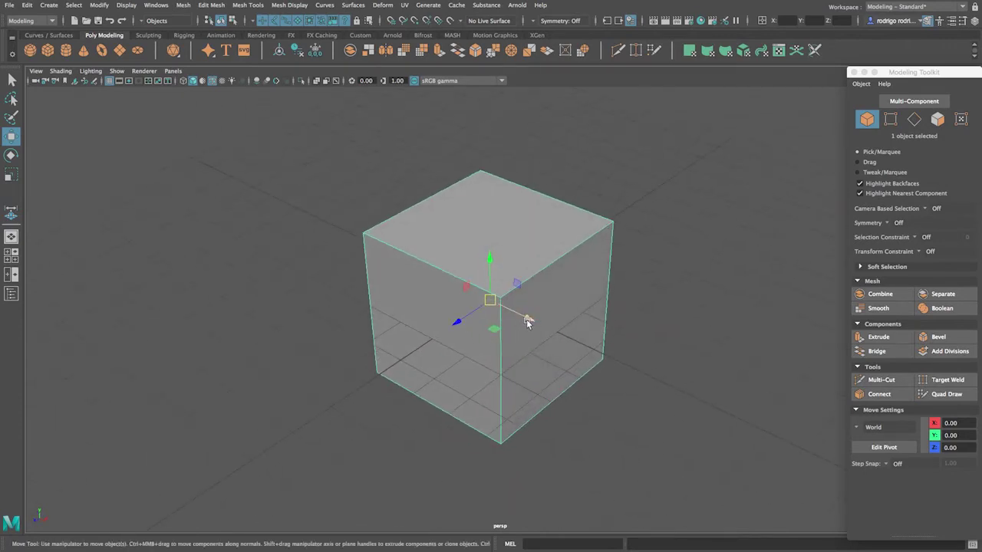
alt+drag(553, 331, 361, 320)
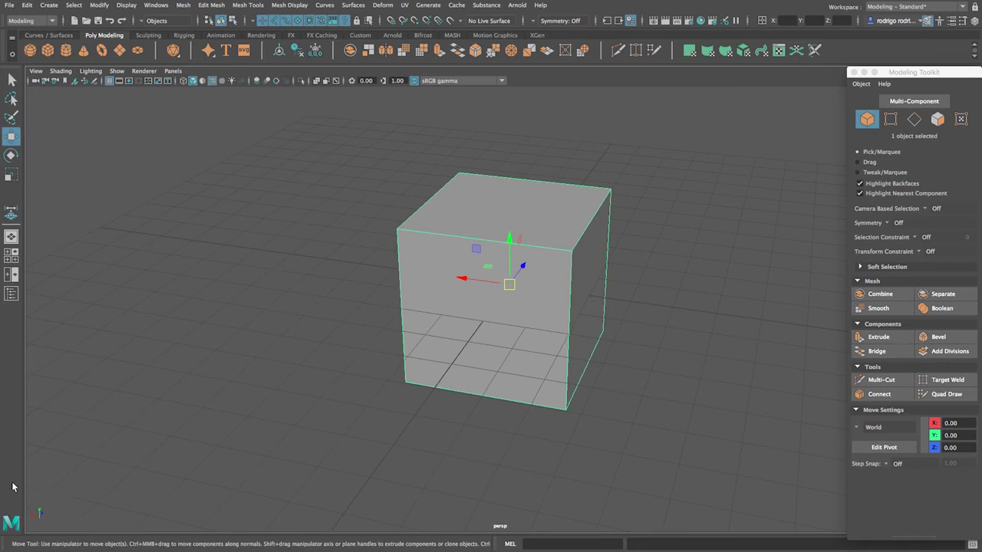
alt+drag(450, 254, 657, 314)
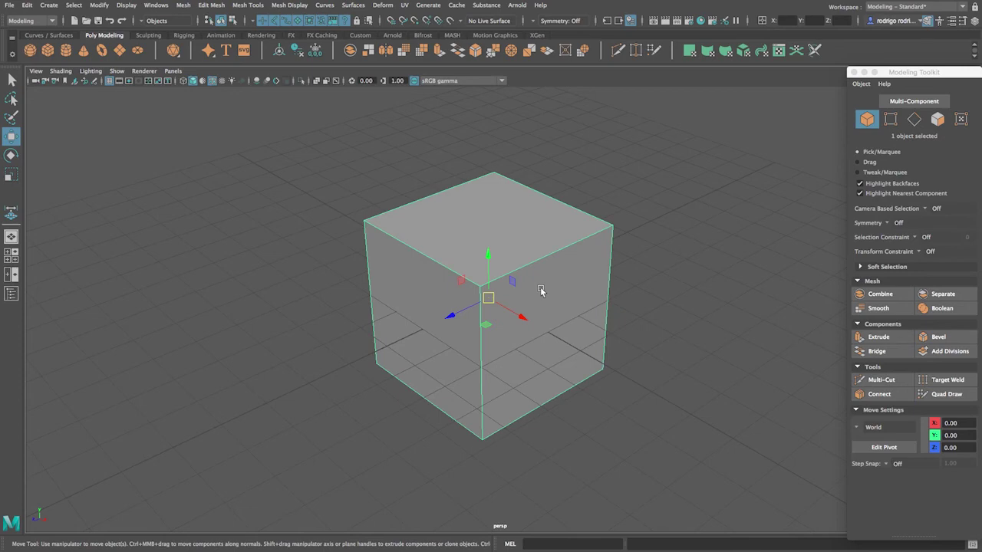
Try moving the cube freely, about 4.09 along X, about 5.25 along Z, and along Y, undoing each move.
drag(540, 290, 578, 274)
mouse_move(489, 294)
mouse_down()
mouse_move(544, 268)
mouse_move(360, 269)
mouse_move(610, 325)
mouse_move(300, 314)
mouse_move(573, 251)
mouse_move(507, 335)
mouse_move(488, 311)
mouse_up()
key(ctrl+z)
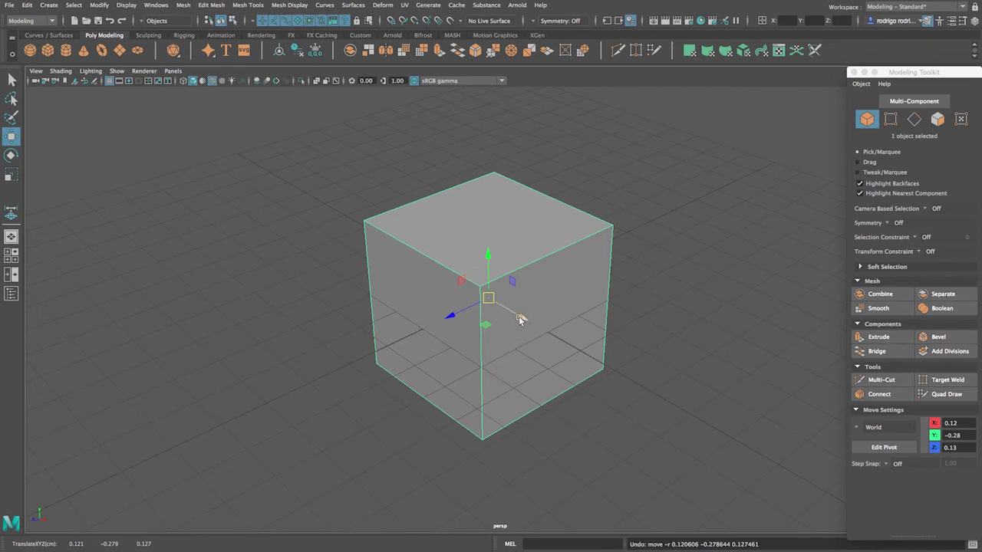
drag(512, 314, 673, 403)
key(ctrl+z)
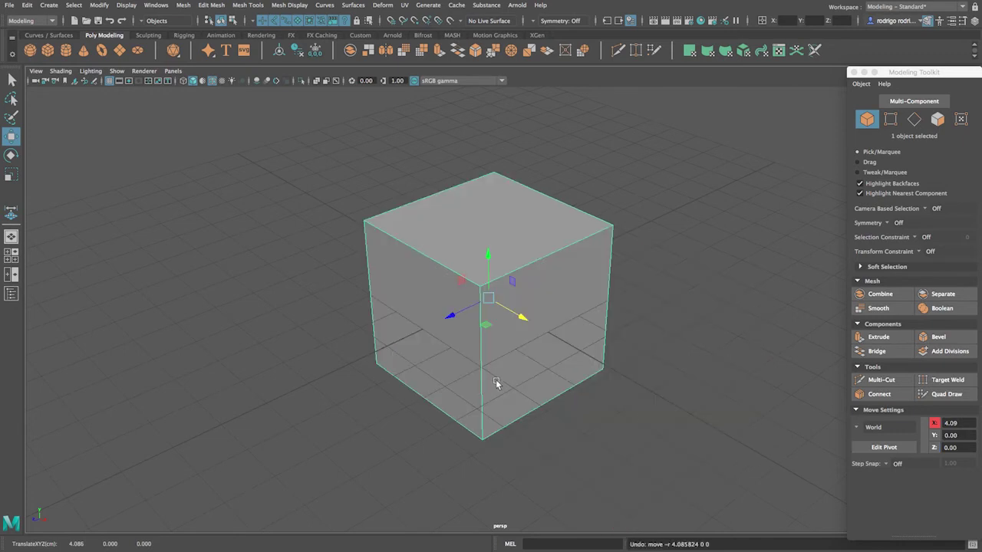
drag(465, 311, 272, 414)
key(ctrl+z)
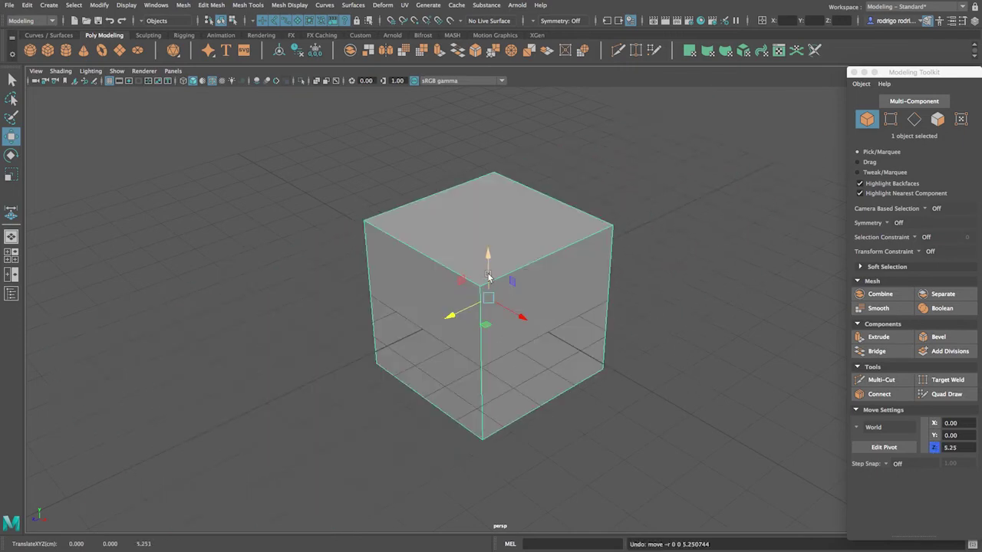
drag(488, 275, 482, 311)
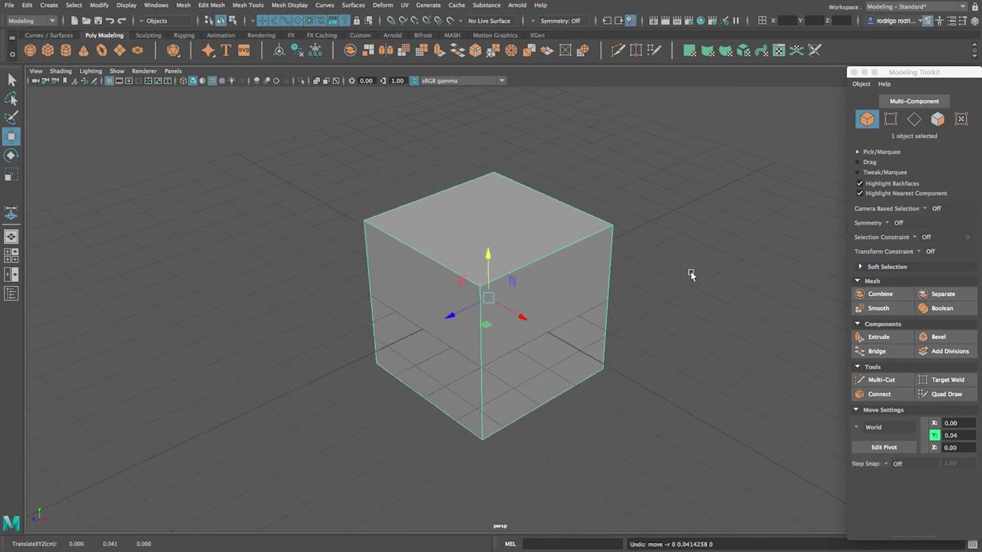
Deselect and reselect the cube, and switch from the Select tool to the Rotate tool to show its handles.
click(689, 265)
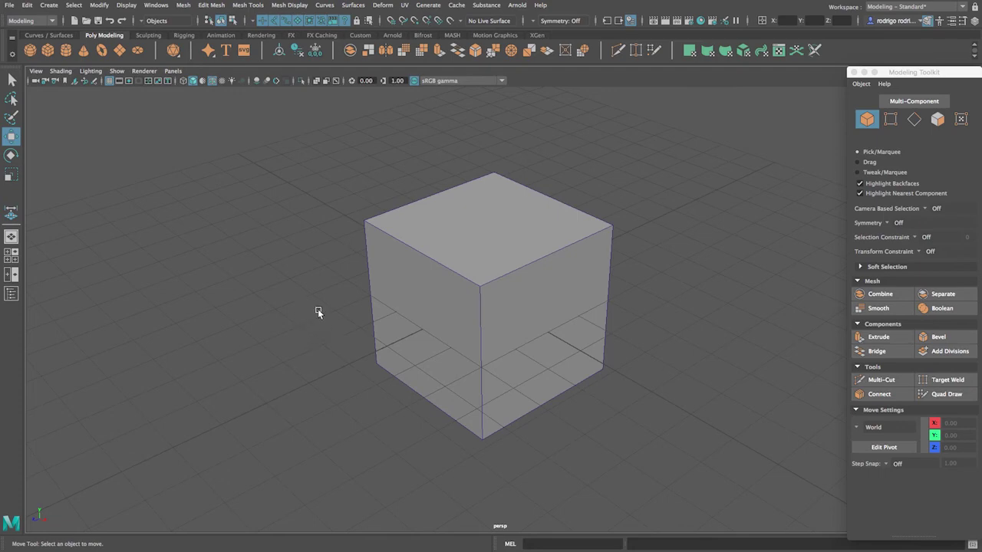
click(419, 300)
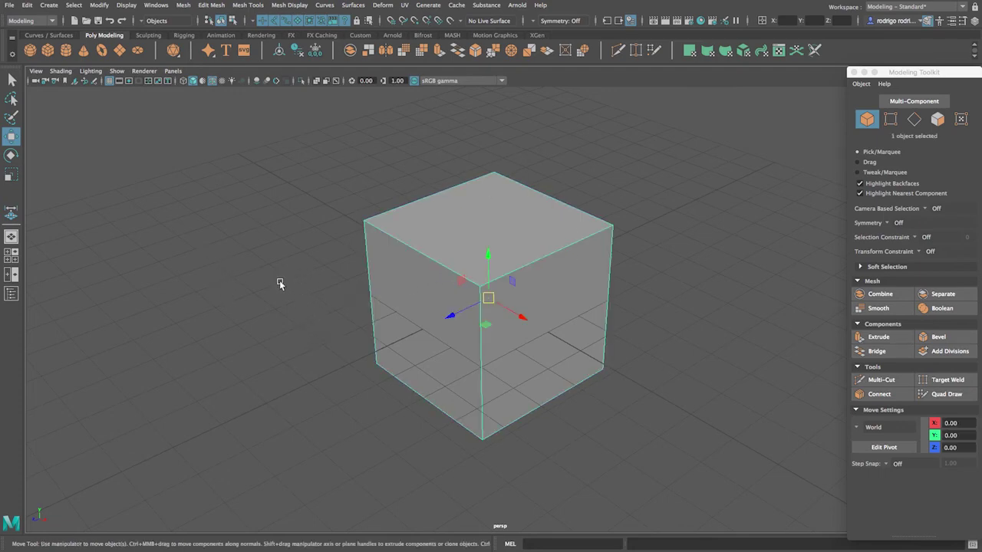
key(q)
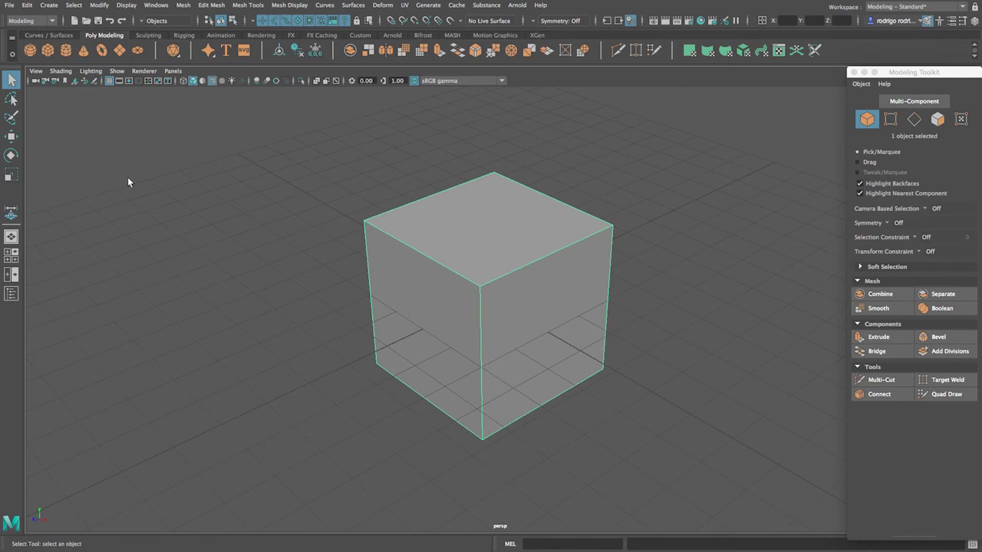
key(e)
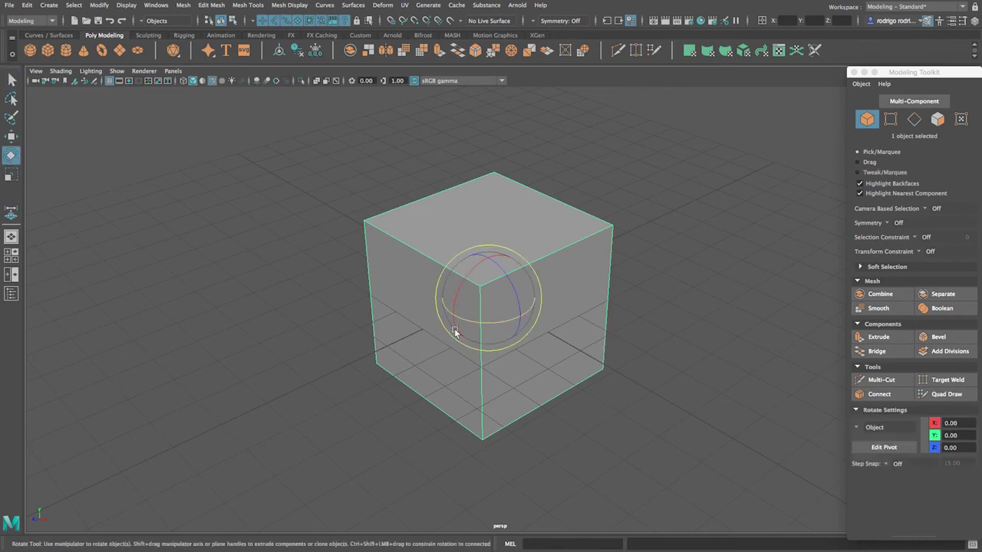
Scale the cube uniformly to about 0.95 with the Scale tool.
key(r)
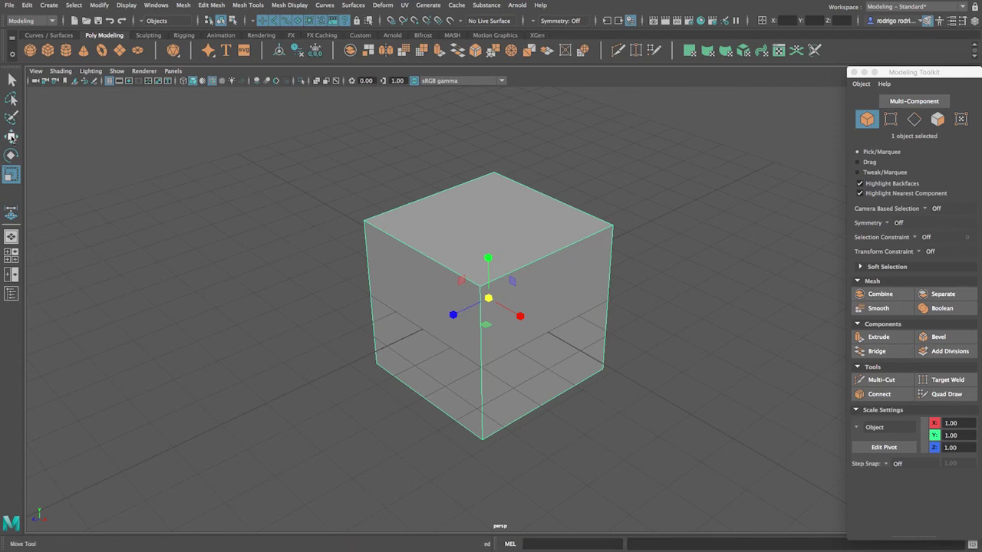
click(15, 179)
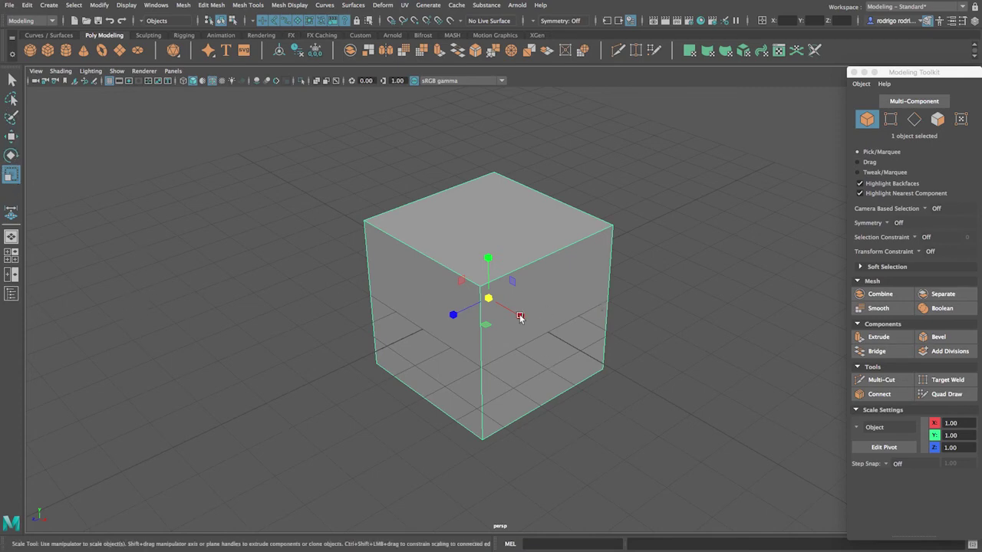
mouse_move(487, 310)
mouse_down()
mouse_move(480, 336)
mouse_move(397, 284)
mouse_move(502, 290)
mouse_move(678, 273)
mouse_move(383, 272)
mouse_move(593, 278)
mouse_move(592, 291)
mouse_move(364, 284)
mouse_move(705, 282)
mouse_move(444, 306)
mouse_move(498, 318)
mouse_up()
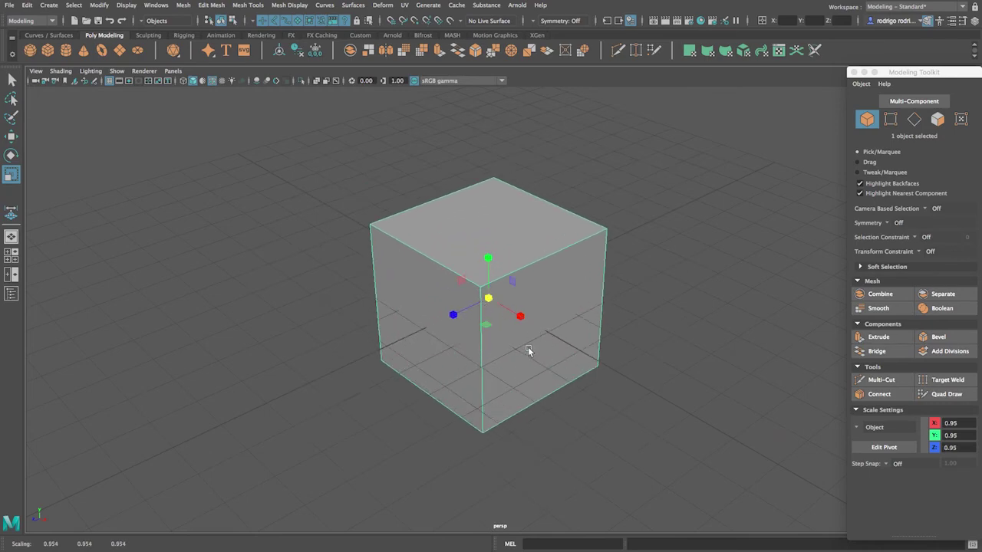
Try scaling the cube to about 0.64 in X, 2.70 in Z and 0.06 in Y, undoing each change.
drag(557, 333, 484, 352)
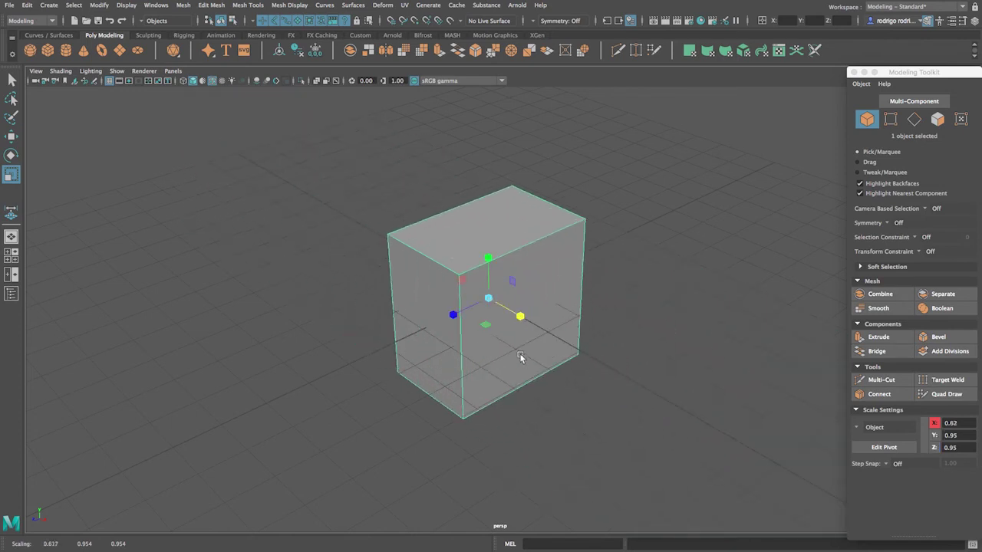
key(ctrl+z)
drag(462, 315, 399, 365)
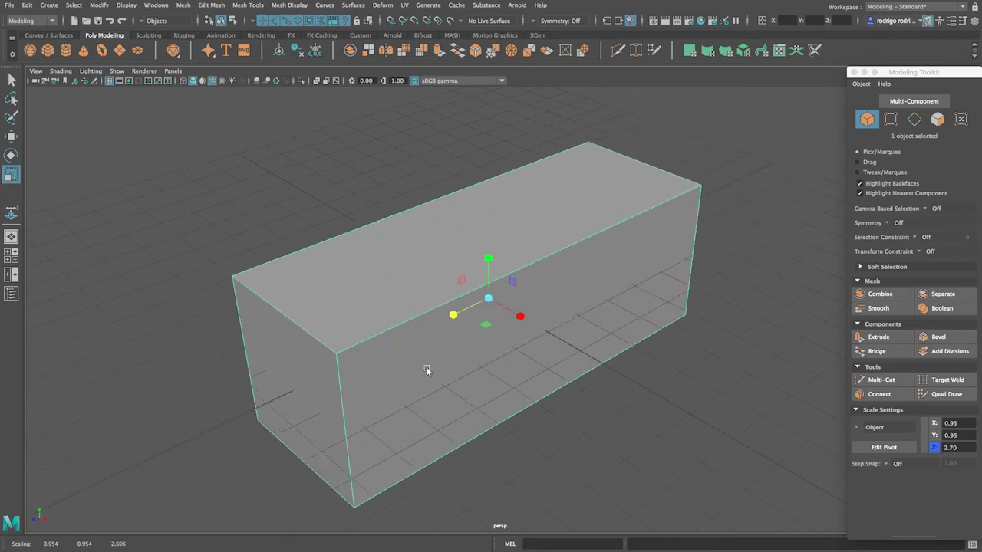
key(ctrl+z)
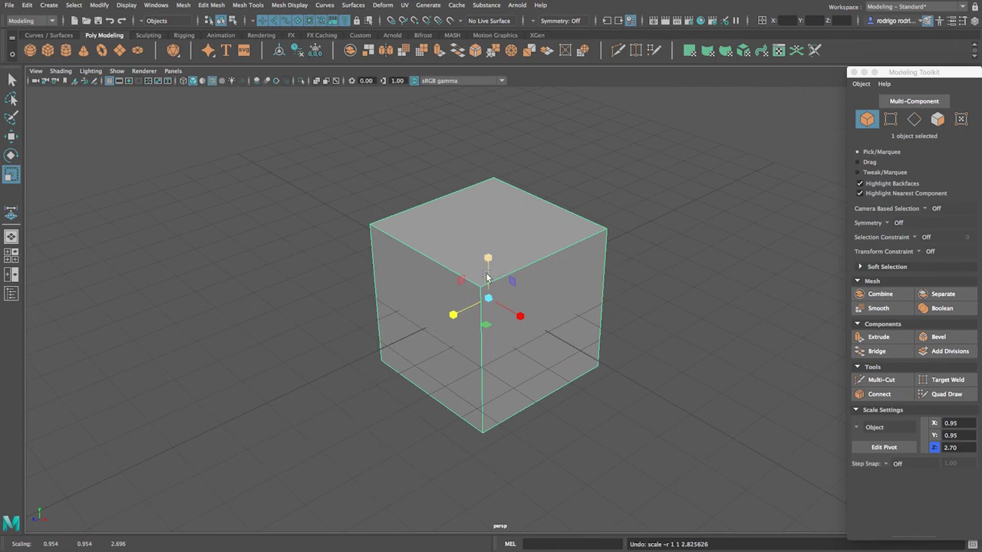
drag(490, 275, 481, 316)
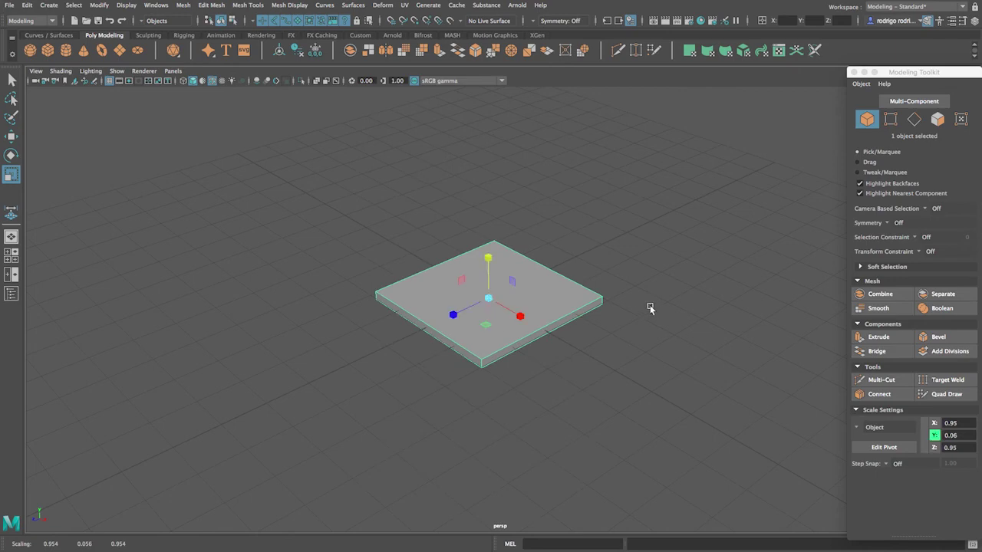
key(ctrl+z)
Try rotating the cube about -54 degrees around Y, about 56 degrees around Z, and around X, undoing each rotation.
key(e)
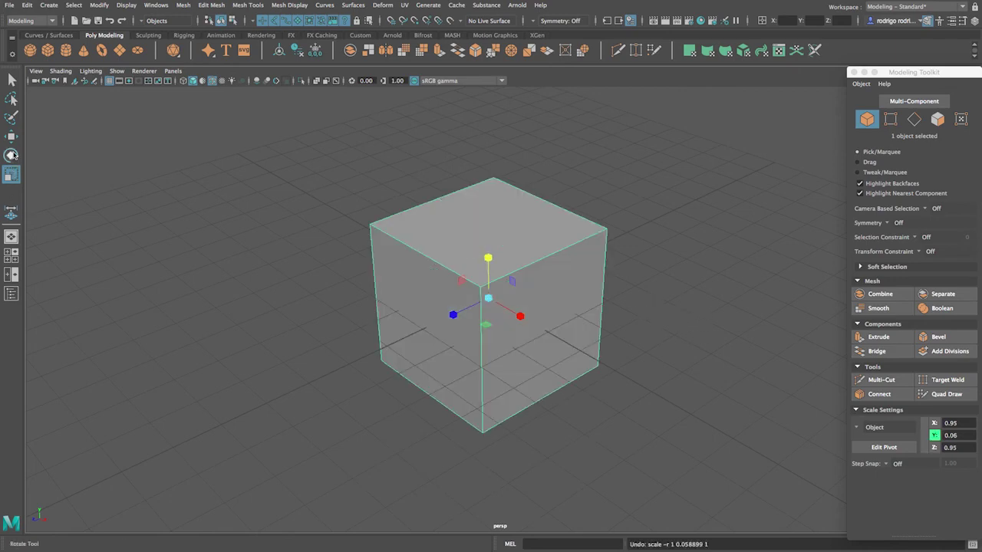
drag(497, 321, 580, 336)
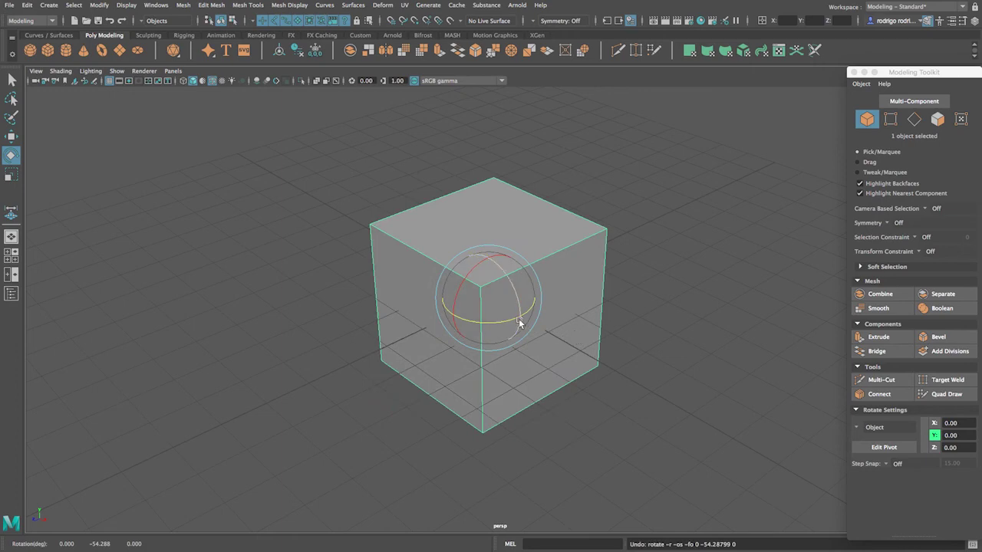
drag(518, 319, 500, 281)
key(ctrl+z)
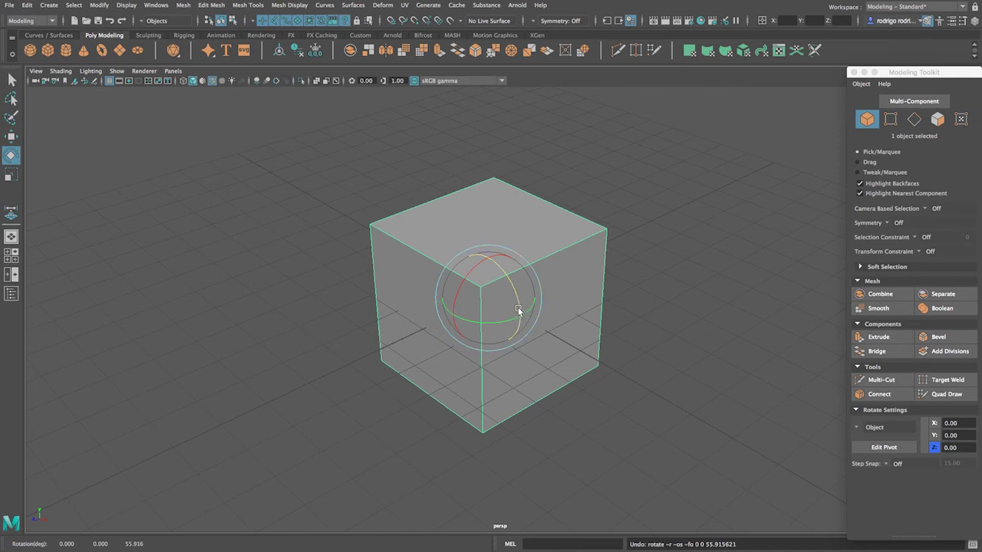
drag(455, 297, 642, 315)
key(ctrl+z)
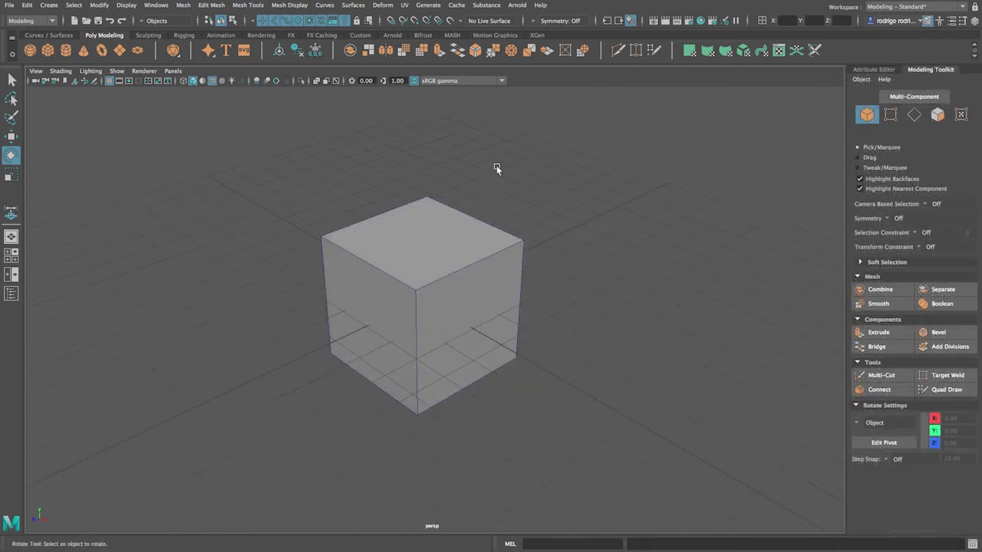
Select the cube with the Select tool active and rename its polyCube1 node to CUBO in the Attribute Editor.
click(438, 291)
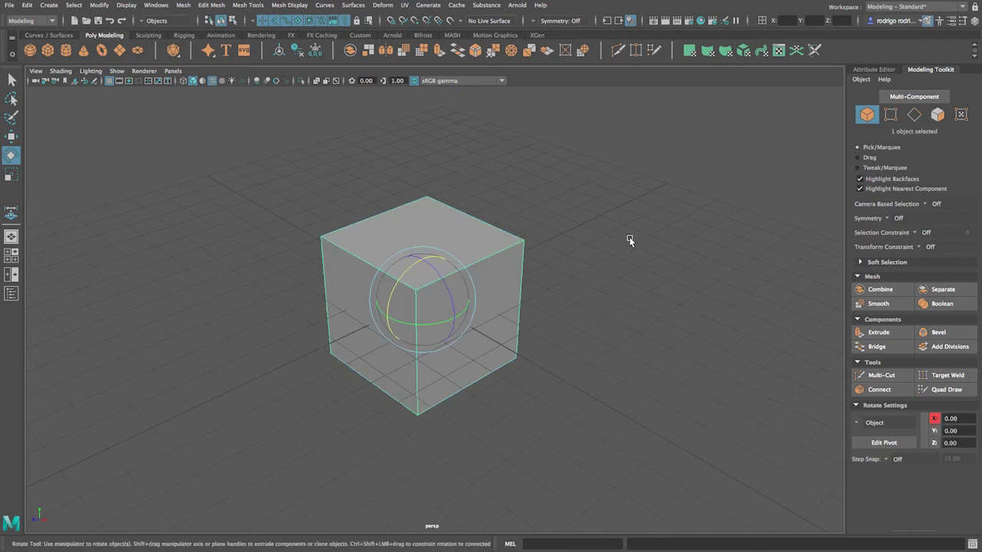
click(12, 79)
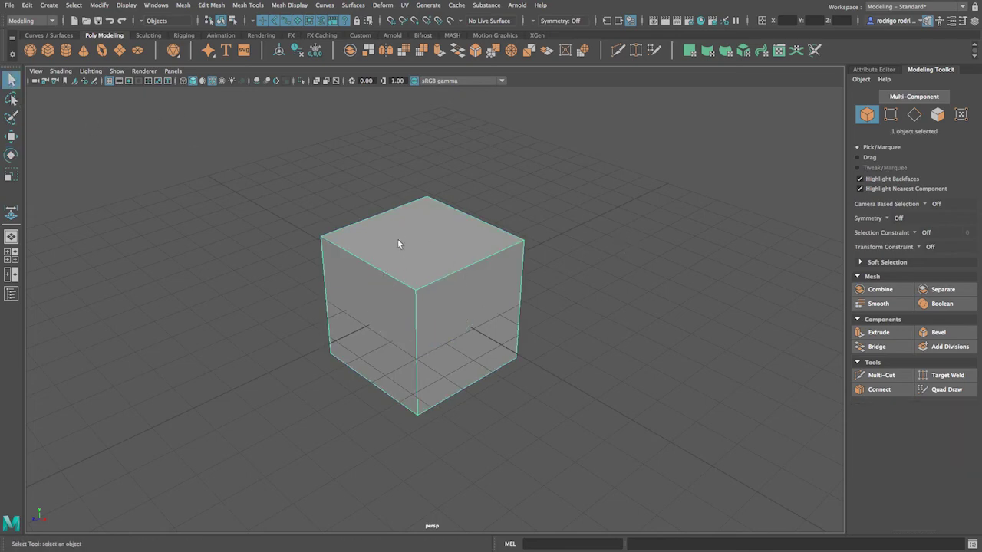
click(875, 70)
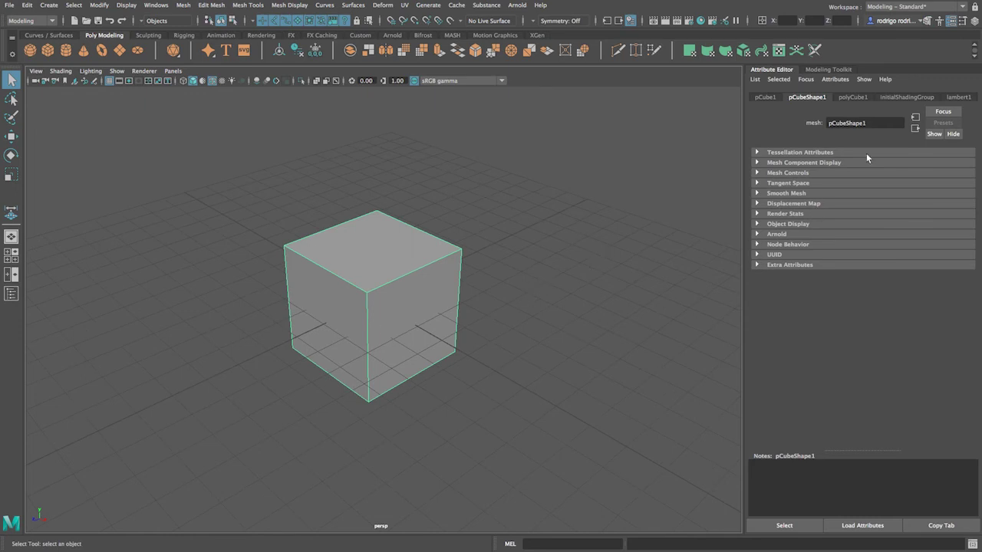
click(855, 99)
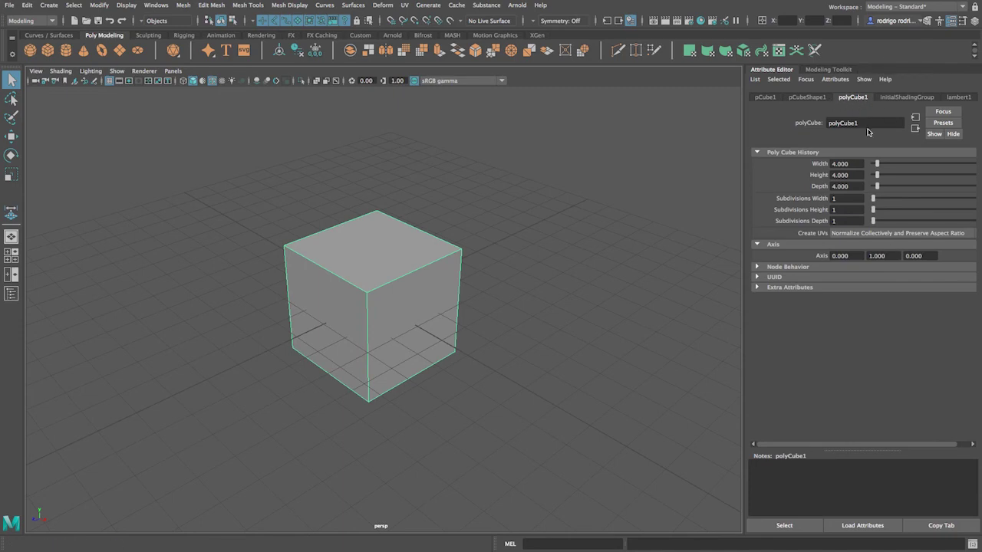
drag(858, 124, 709, 113)
text(CUBO)
key(Return)
key(f)
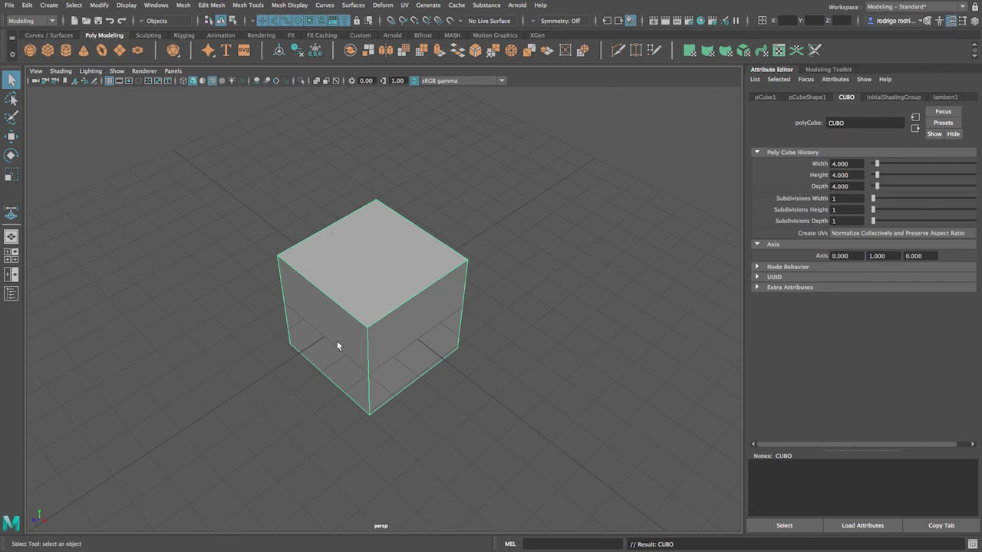
Set the cube's width, height and depth subdivisions to 2 each, and deselect the cube.
click(417, 315)
double_click(840, 200)
text(2)
double_click(844, 205)
text(2)
double_click(842, 221)
text(2)
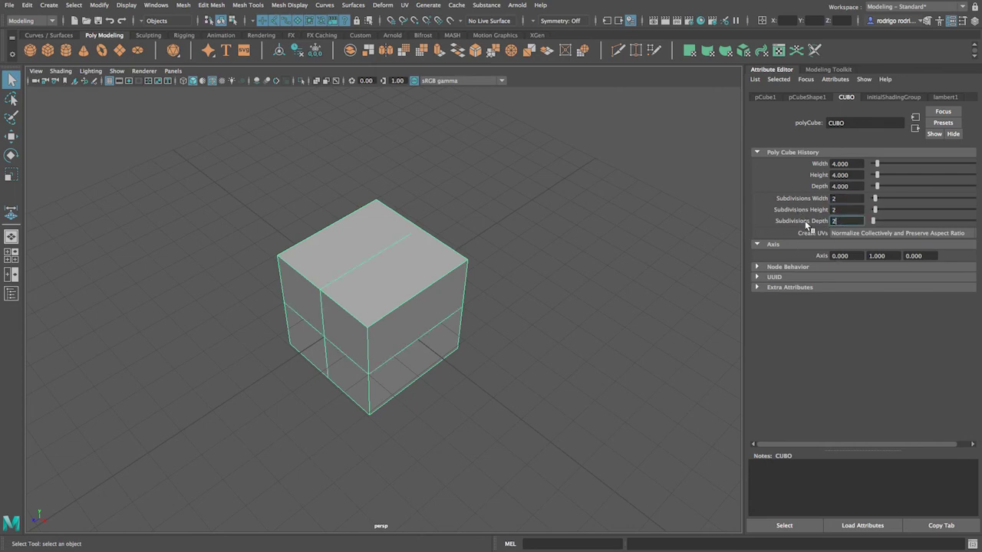
key(Tab)
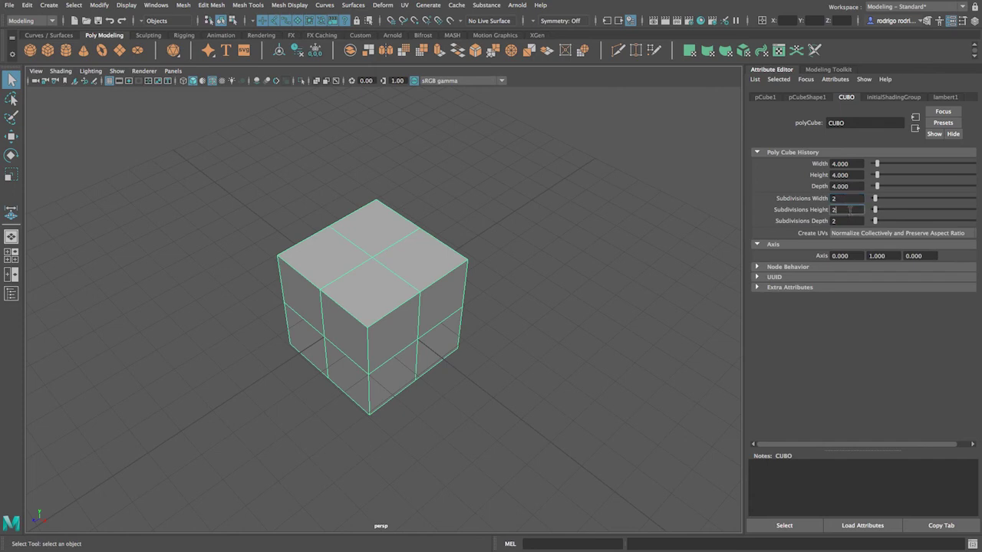
click(489, 358)
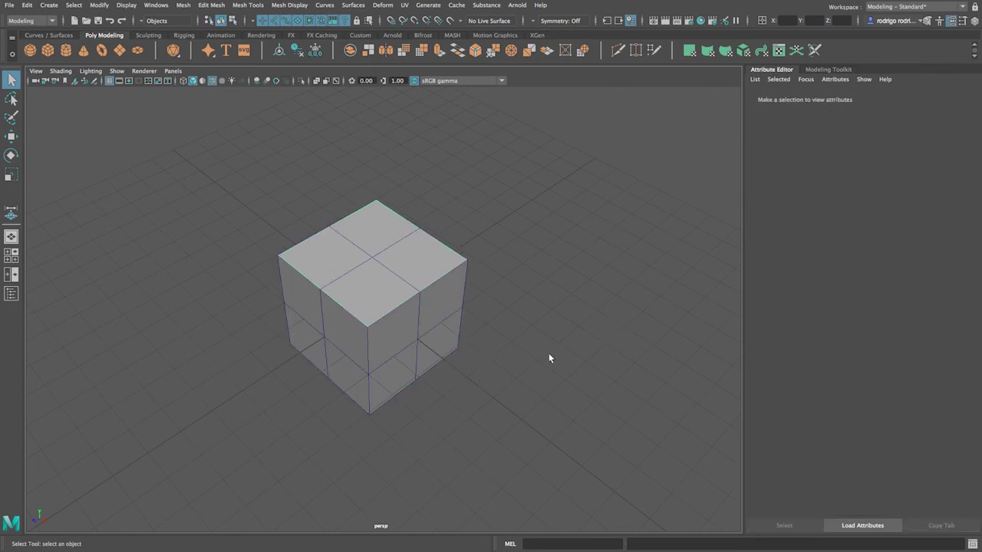
Examine the subdivided cube in the perspective view from several angles and distances.
alt+drag(386, 331, 382, 314)
scroll(427, 352, up, 3)
scroll(427, 352, up, 2)
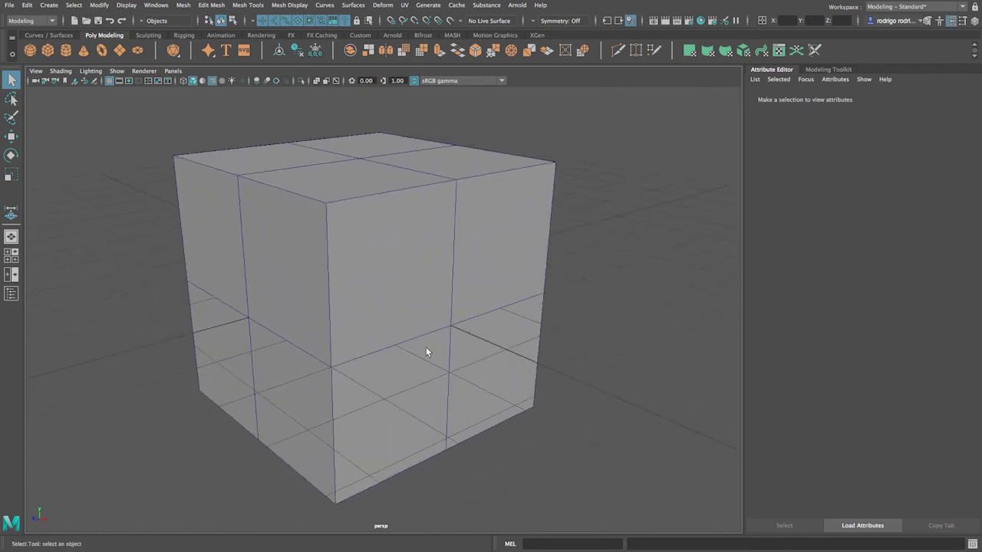
scroll(427, 352, down, 2)
mouse_move(445, 346)
alt+mouse_down()
mouse_move(400, 358)
mouse_move(404, 345)
mouse_move(406, 357)
mouse_move(450, 363)
alt+mouse_up()
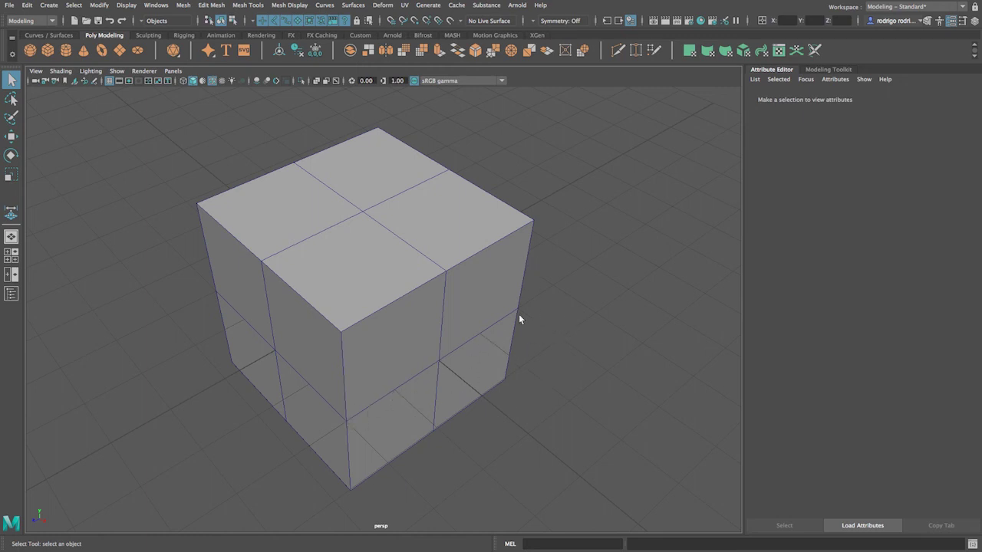
scroll(557, 376, down, 4)
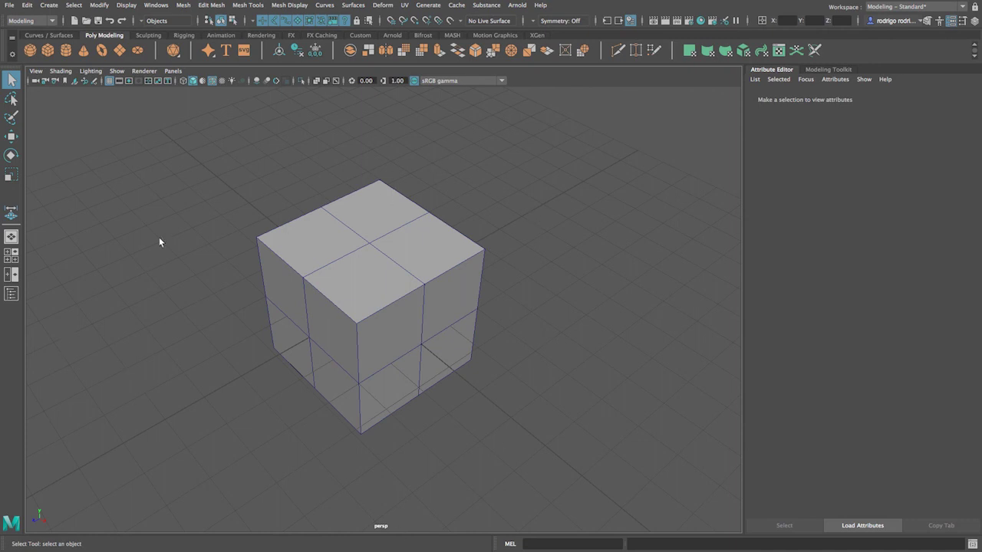
scroll(508, 453, up, 4)
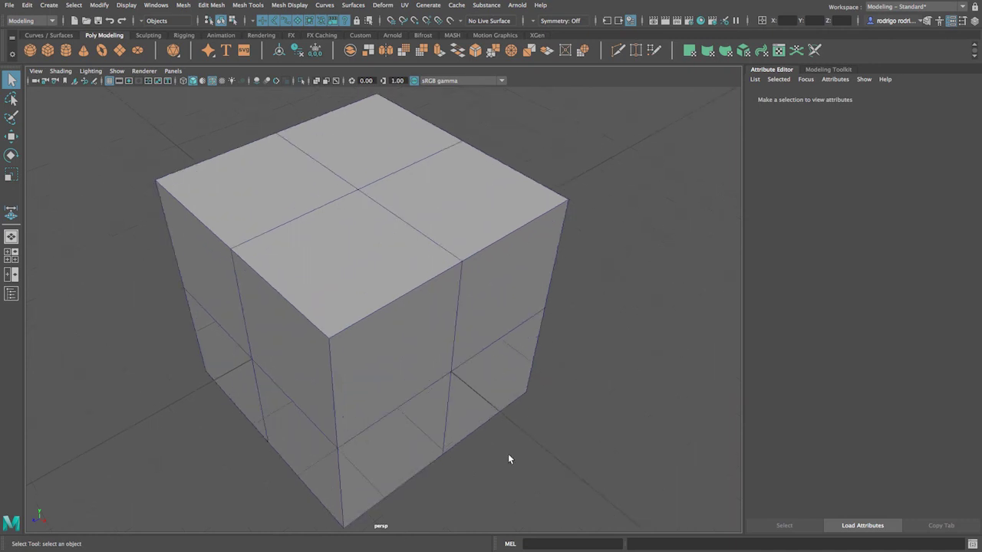
scroll(508, 454, down, 3)
alt+drag(507, 454, 467, 437)
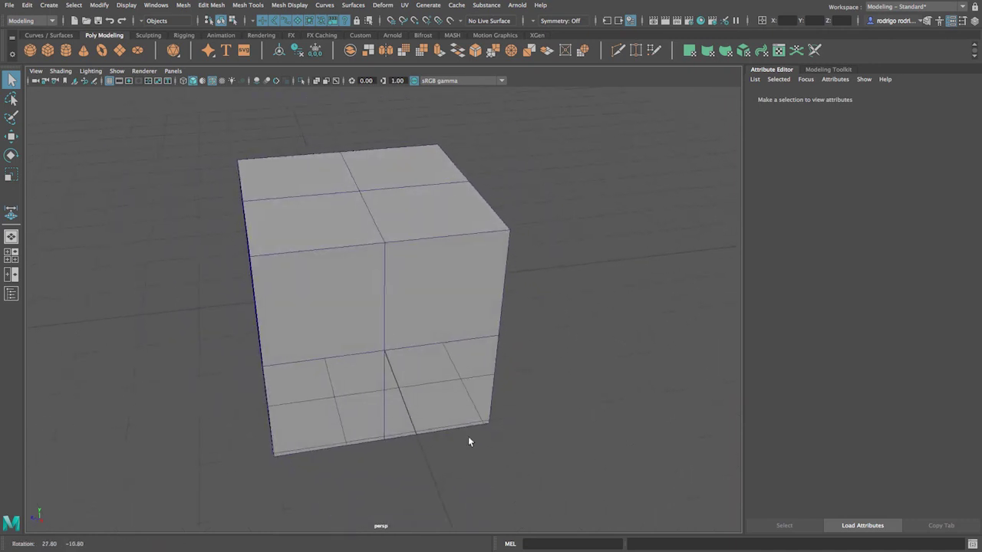
alt+drag(567, 381, 415, 355)
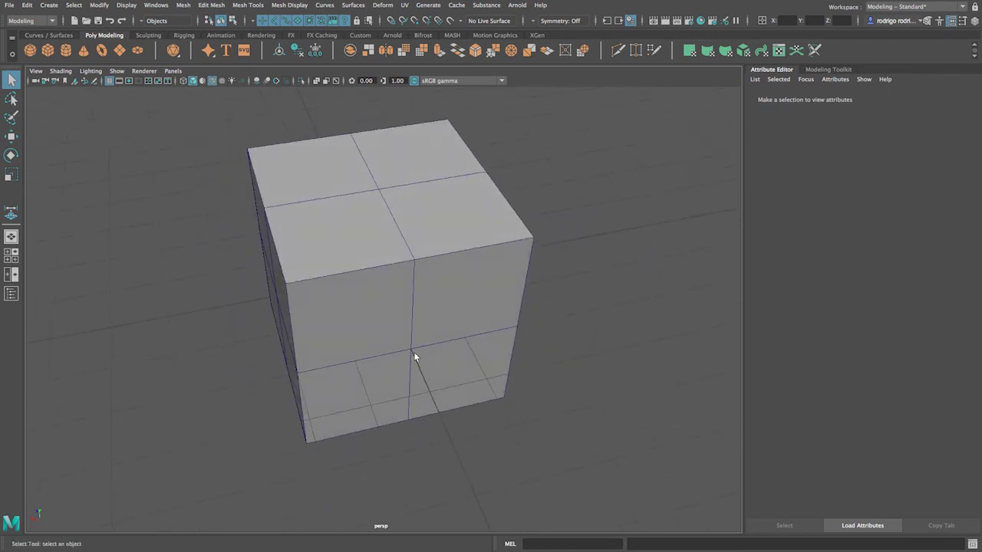
alt+drag(598, 384, 416, 397)
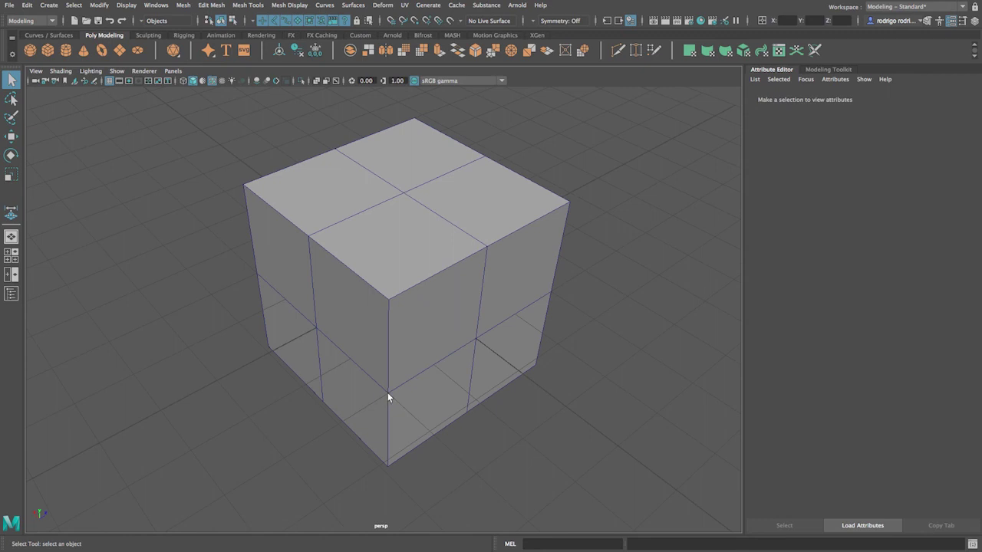
alt+drag(583, 357, 625, 348)
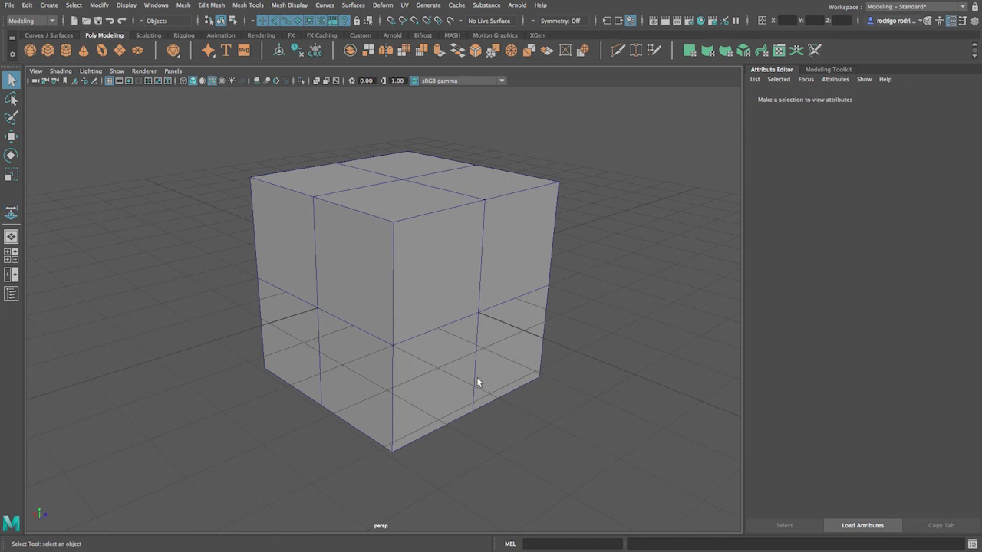
alt+drag(404, 366, 493, 253)
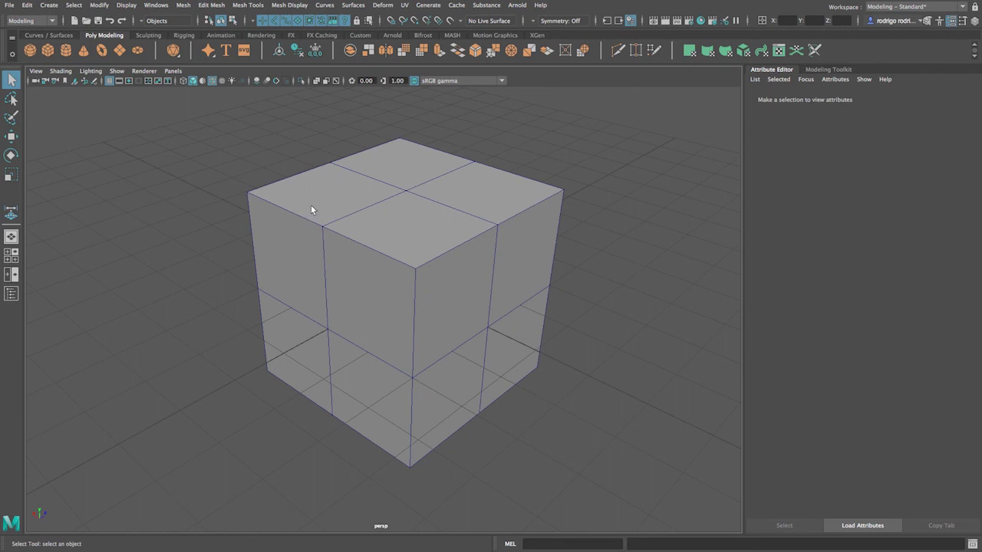
Switch to the four-view layout and display the side, front and top views in wireframe.
click(12, 255)
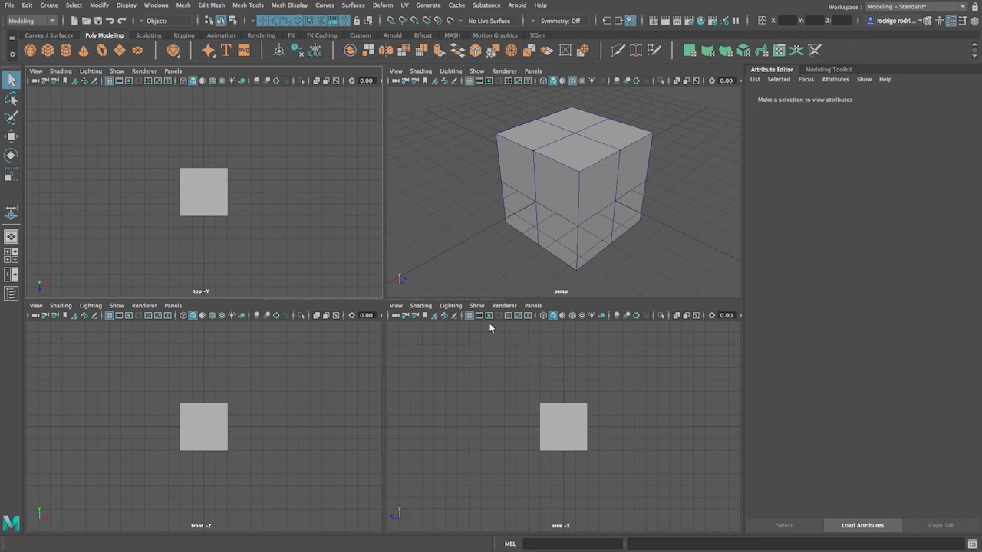
click(543, 316)
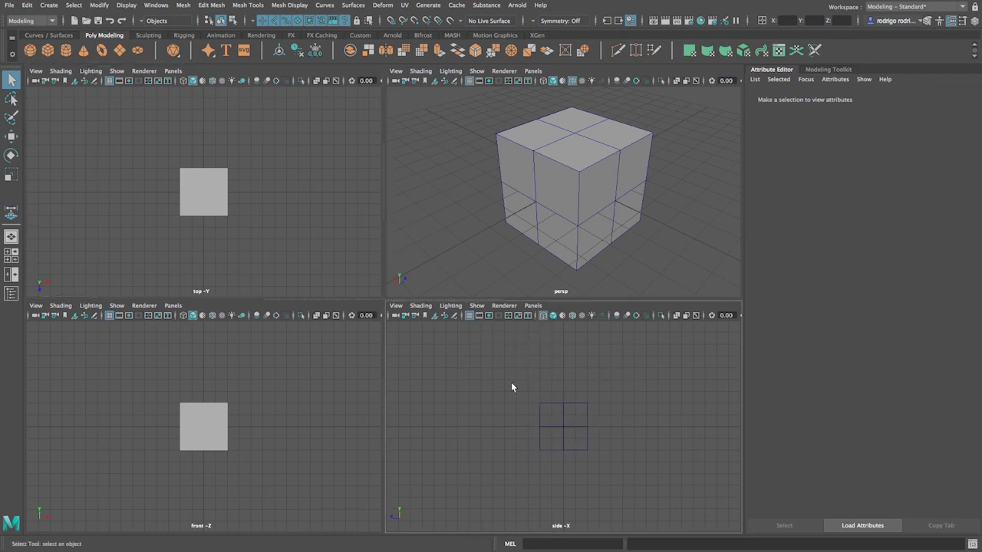
click(183, 315)
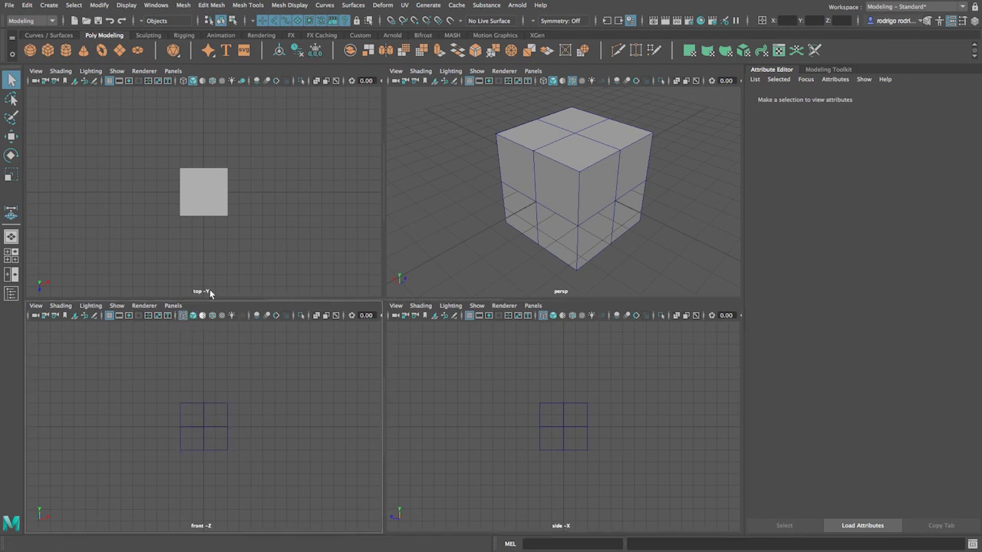
click(182, 80)
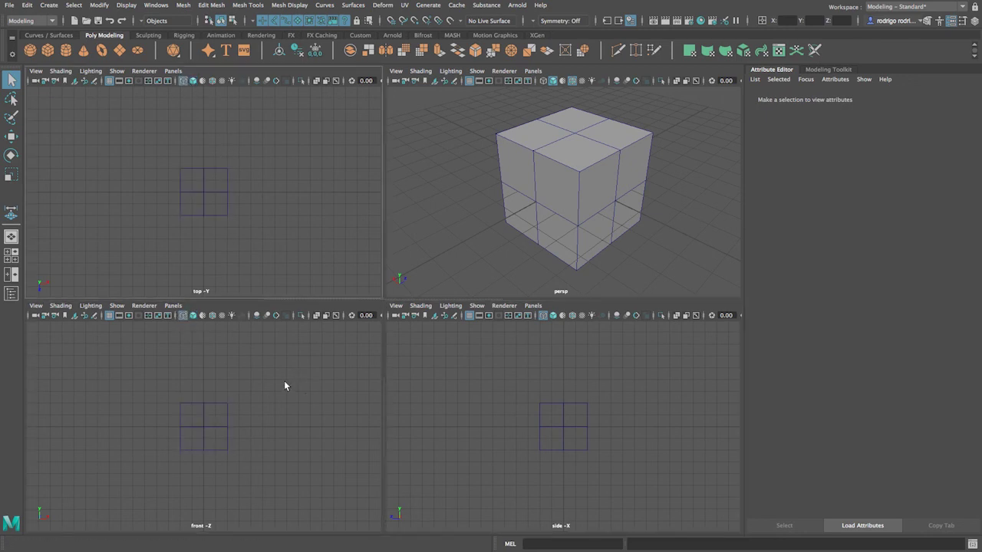
Enlarge the cube in the front, side and top views.
key(f)
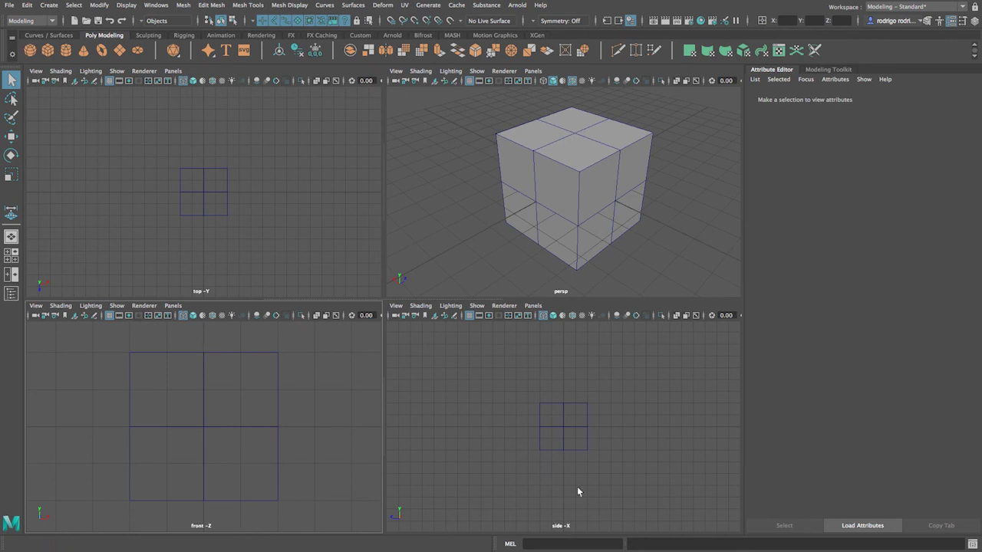
scroll(623, 437, up, 5)
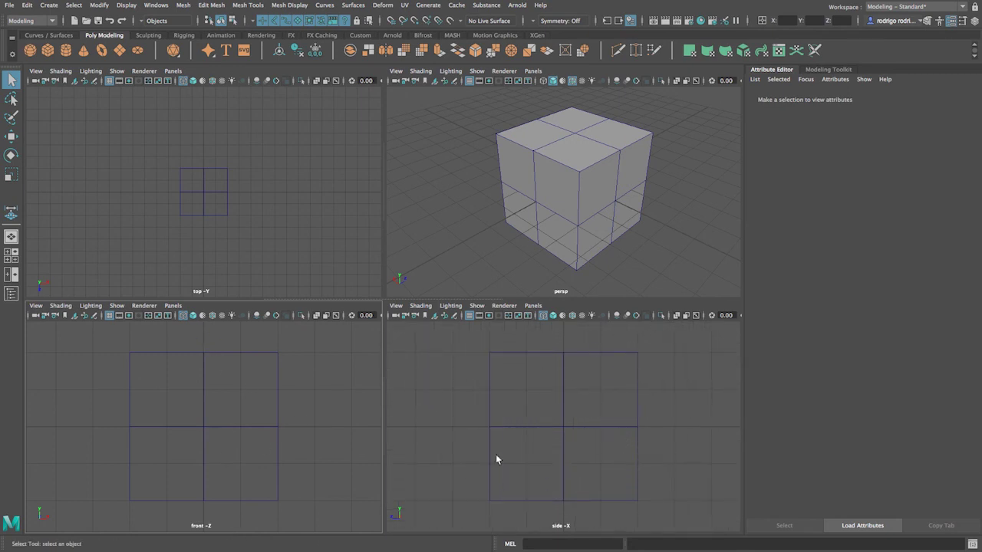
scroll(193, 212, up, 1)
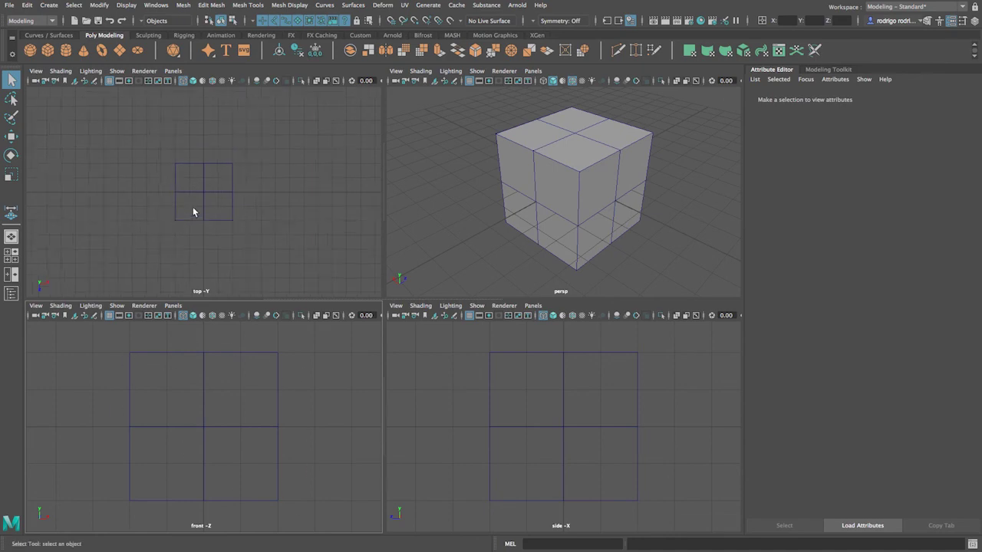